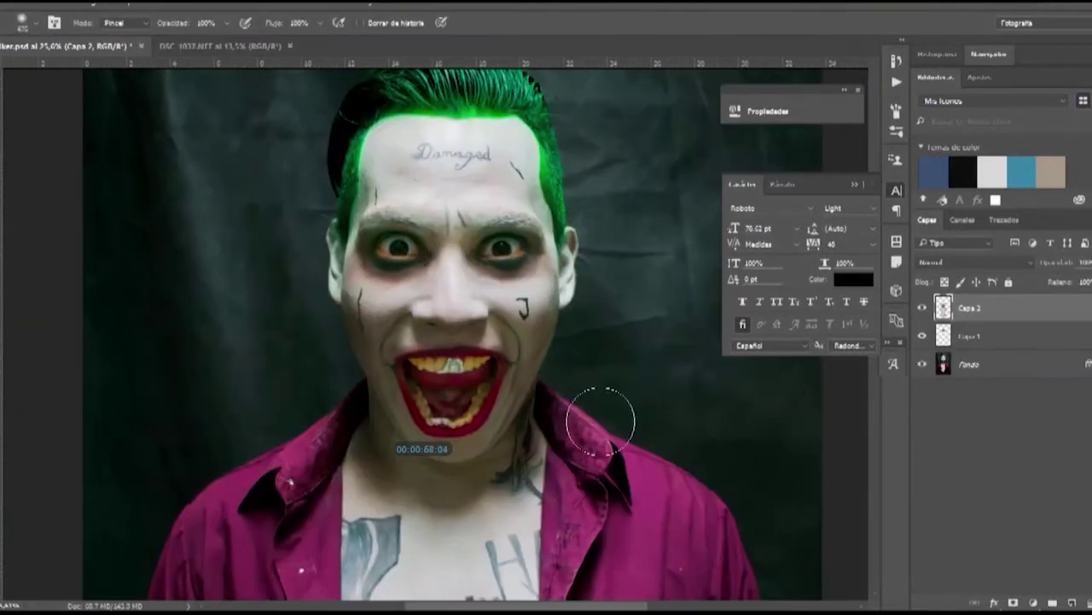
# - Save the portrait document under a new name as JOKER.psd
pyautogui.scroll(3, 467, 315)
pyautogui.hotkey('ctrl', '0')
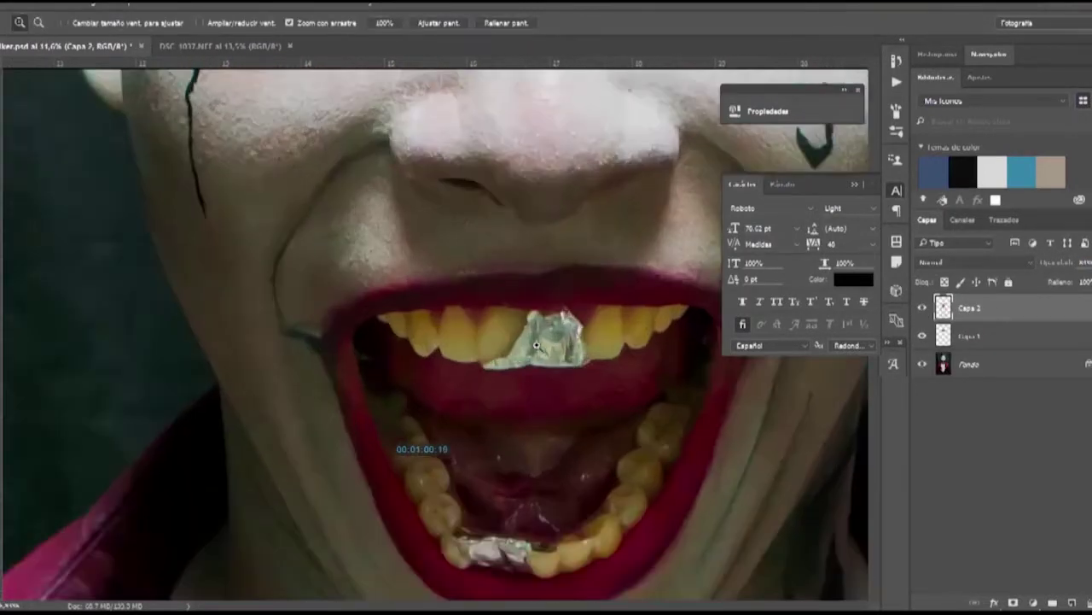
pyautogui.scroll(-5, 435, 332)
pyautogui.hotkey('ctrl', 'shift', 's')
pyautogui.write('J')
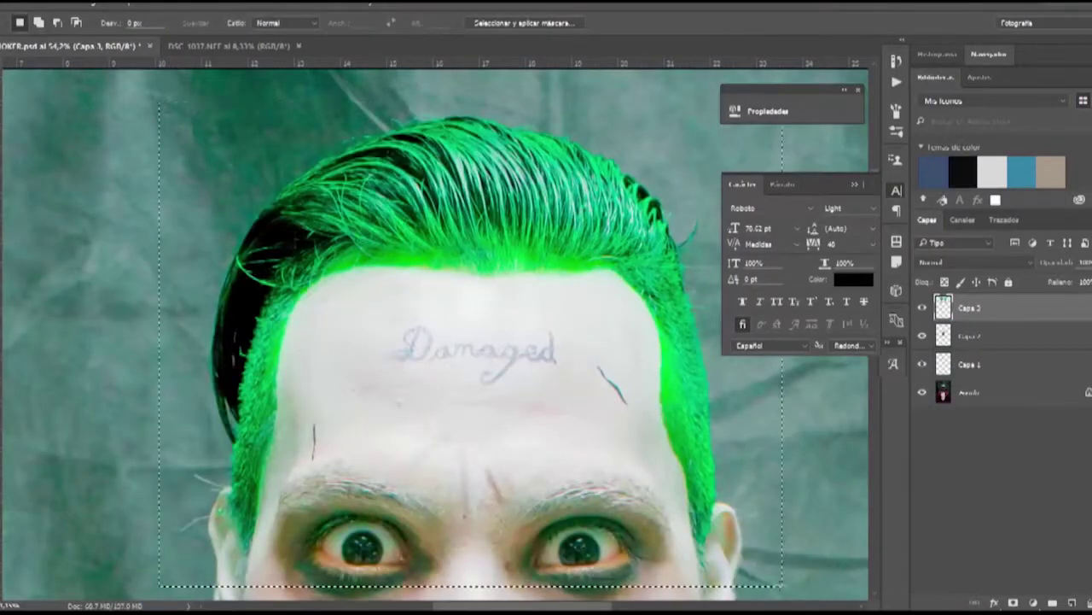
# - Erase the brightened background and face areas around the green hair on layer Capa 3
pyautogui.press('e')
pyautogui.moveTo(195, 110)
pyautogui.mouseDown()
pyautogui.moveTo(179, 277)
pyautogui.moveTo(176, 453)
pyautogui.mouseUp()
pyautogui.moveTo(588, 543); pyautogui.dragTo(566, 383)
pyautogui.moveTo(624, 247)
pyautogui.mouseDown()
pyautogui.moveTo(510, 356)
pyautogui.moveTo(544, 493)
pyautogui.mouseUp()
pyautogui.press('z')
pyautogui.moveTo(395, 246); pyautogui.dragTo(478, 246)
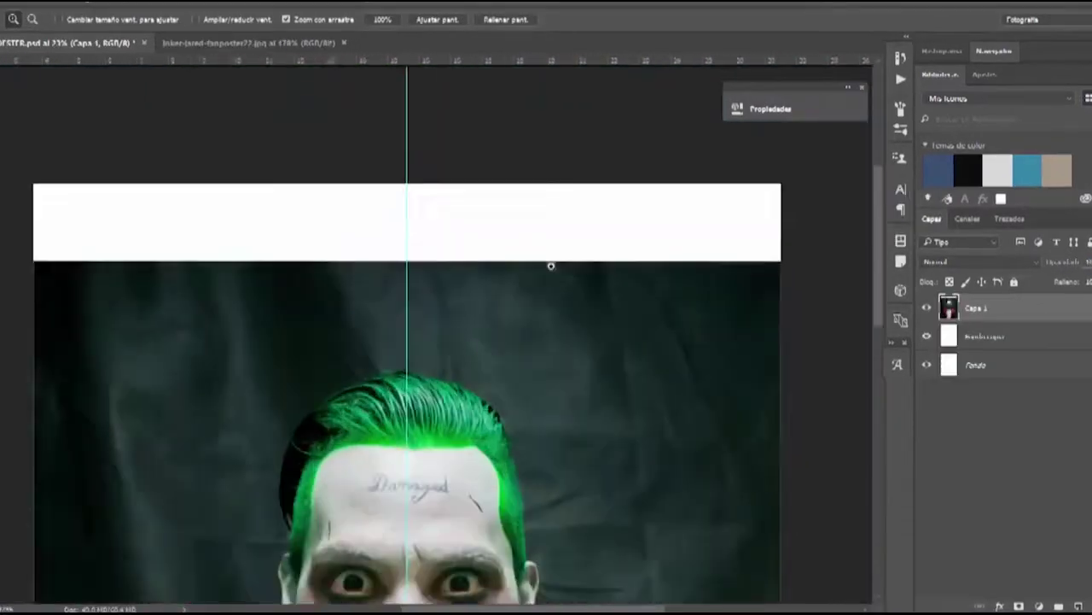
# - Cover the white strip above the portrait with dark backdrop on the poster and soften the join with the Eraser
pyautogui.moveTo(550, 265); pyautogui.dragTo(478, 265)
pyautogui.press('Tab')
pyautogui.moveTo(529, 225); pyautogui.dragTo(572, 226)
pyautogui.press('e')
pyautogui.moveTo(819, 139)
pyautogui.mouseDown()
pyautogui.moveTo(595, 140)
pyautogui.moveTo(717, 125)
pyautogui.mouseUp()
pyautogui.press('Tab')
pyautogui.hotkey('ctrl', '0')
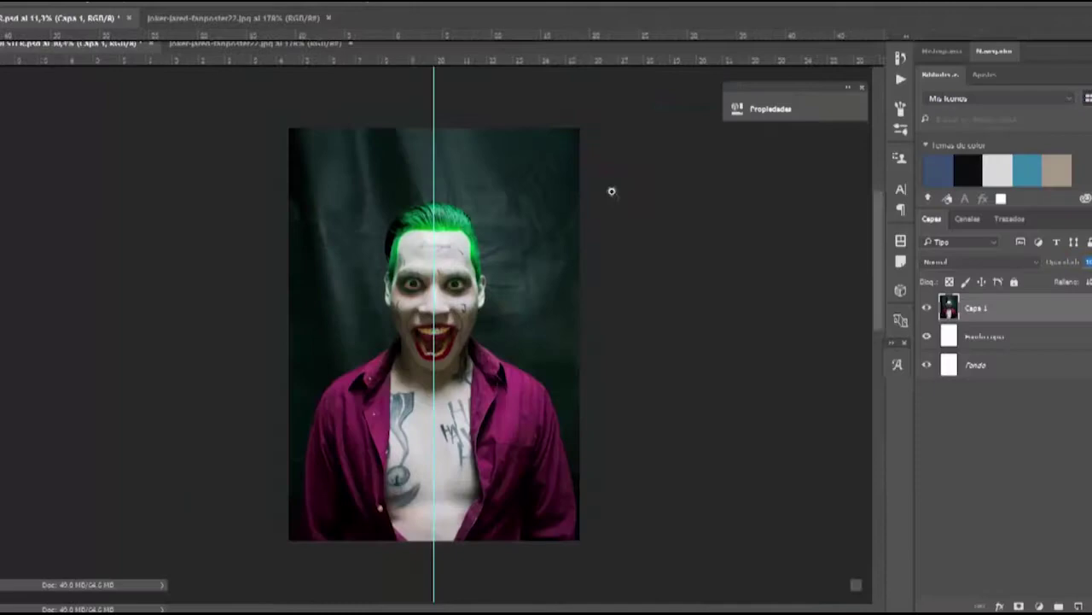
# - Retouch the portrait on the poster with the Clone Stamp tool
pyautogui.scroll(3, 464, 342)
pyautogui.scroll(3, 483, 249)
pyautogui.press('s')
pyautogui.hotkey('ctrl', '0')
pyautogui.scroll(3, 243, 400)
pyautogui.scroll(-5, 437, 333)
pyautogui.hscroll(7, 404, 281)
pyautogui.scroll(3, 580, 339)
# - Warp one half of the copied mouth area on layer Capa 2 between the guides
pyautogui.press('z')
pyautogui.hotkey('ctrl', '0')
pyautogui.scroll(3, 578, 430)
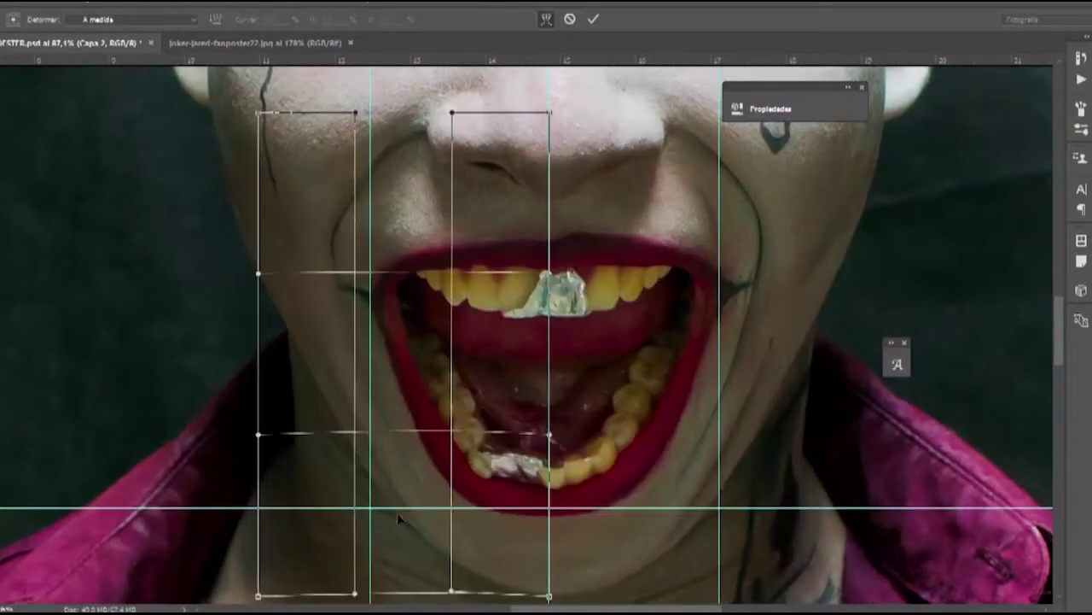
pyautogui.press('Return')
pyautogui.hotkey('ctrl', '0')
# - Lasso the mouth and chin and warp the selected area to even out the smile
pyautogui.press('F7')
pyautogui.press('F7')
pyautogui.scroll(3, 509, 305)
pyautogui.press('l')
pyautogui.moveTo(519, 227); pyautogui.dragTo(397, 516)
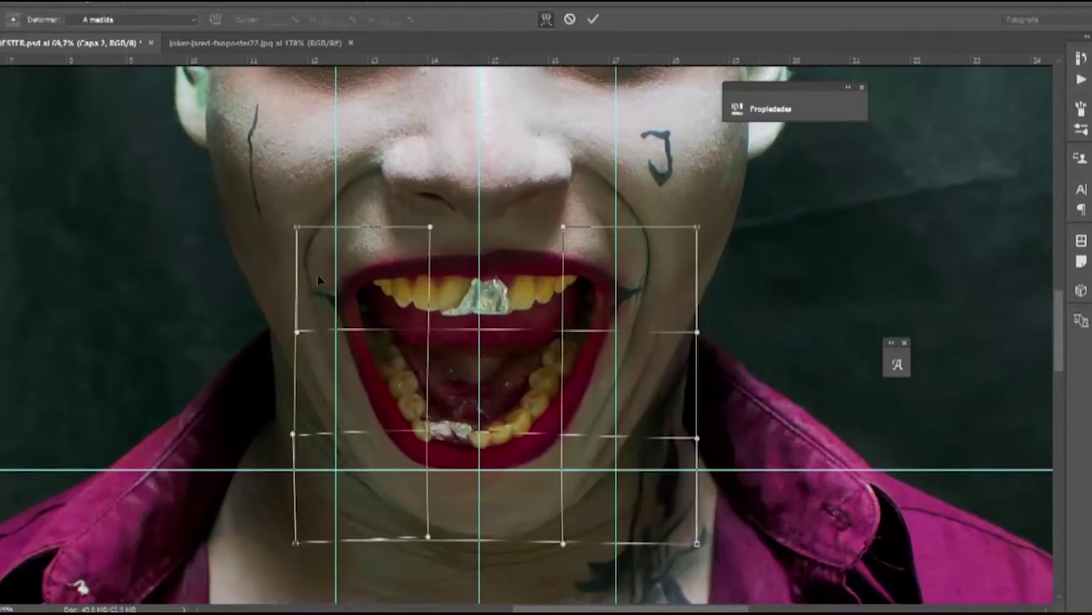
pyautogui.press('Return')
# - Enlarge the mouth layer Capa 2 slightly, to about 6 cm wide, with Free Transform
pyautogui.press('z')
pyautogui.hotkey('ctrl', '0')
pyautogui.press('F7')
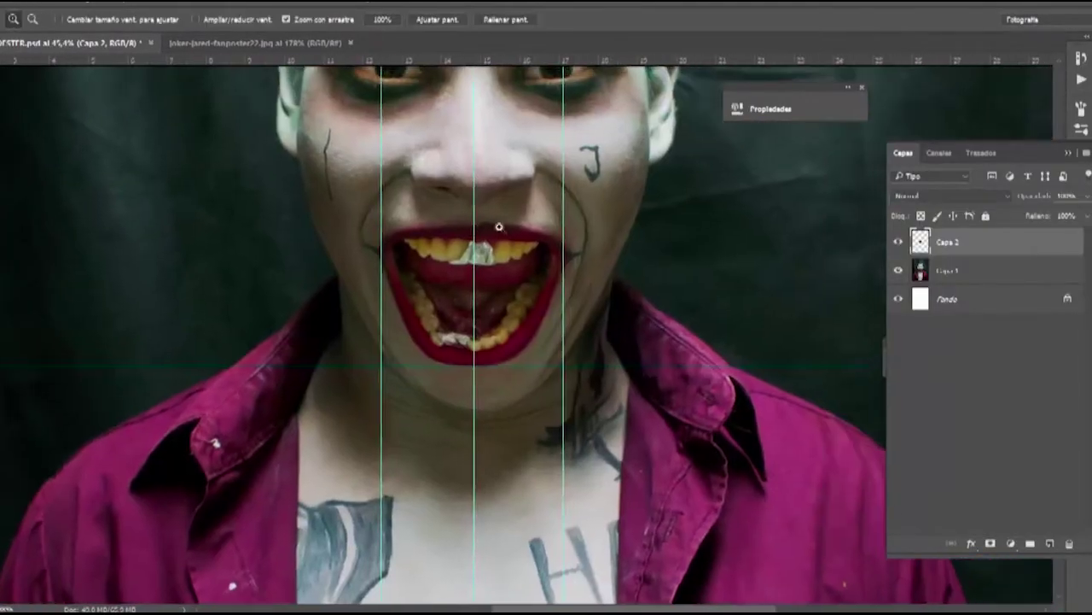
pyautogui.press('F7')
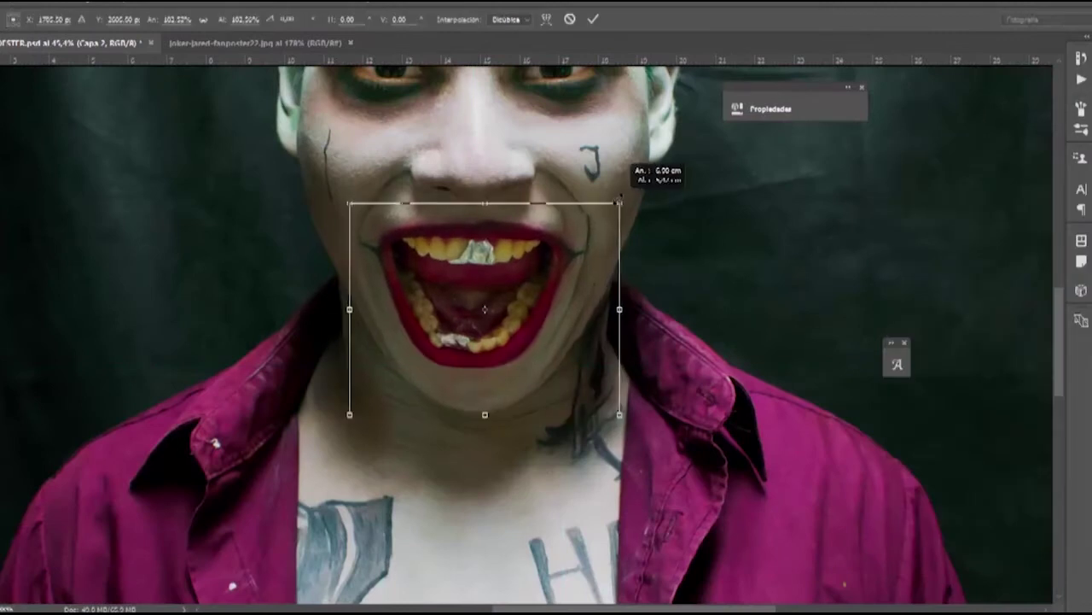
pyautogui.press('Return')
# - Erase the hard edges around the enlarged mouth and merge it with the portrait layer
pyautogui.press('e')
pyautogui.scroll(5, 605, 251)
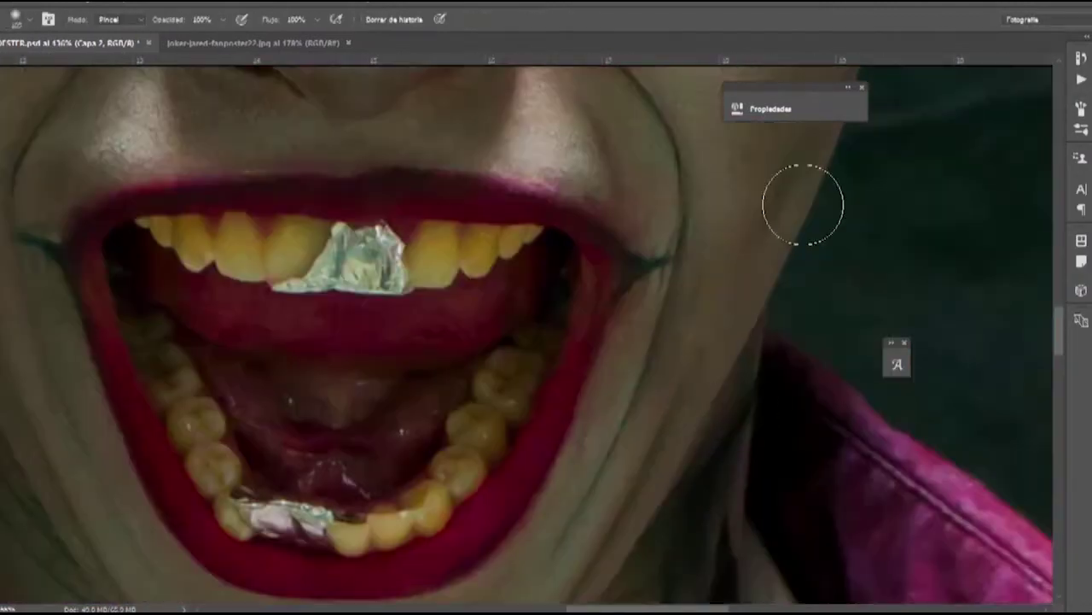
pyautogui.hotkey('ctrl', '0')
pyautogui.press('z')
pyautogui.press('F7')
pyautogui.press('F7')
pyautogui.scroll(3, 565, 339)
pyautogui.hotkey('ctrl', '0')
# - Outline the yellow upper teeth with the Lasso and desaturate them with Hue/Saturation
pyautogui.press('F7')
pyautogui.press('l')
pyautogui.scroll(4, 595, 363)
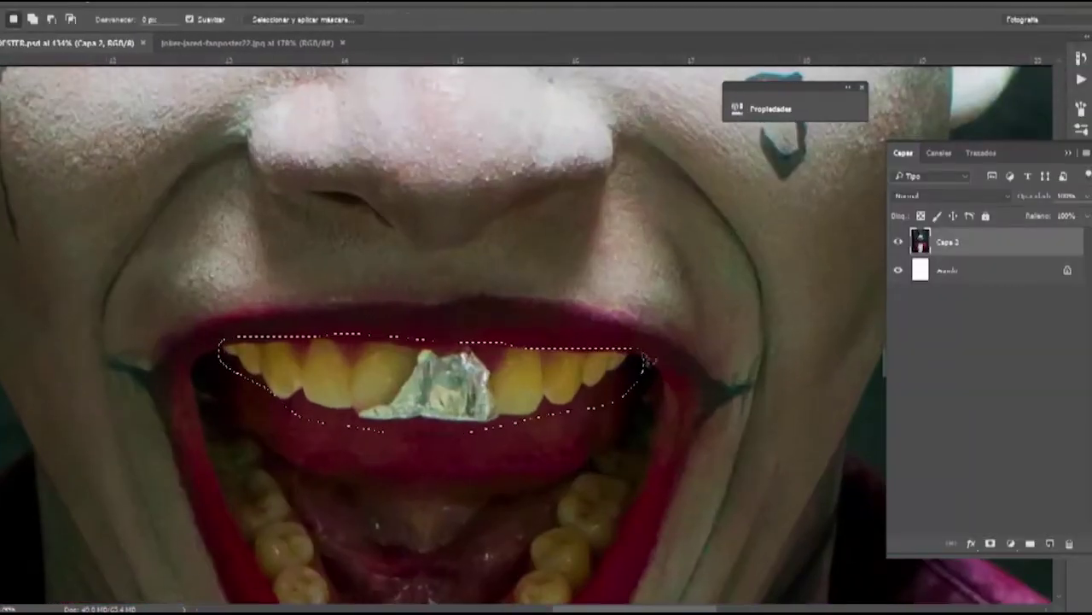
pyautogui.hotkey('ctrl', 'u')
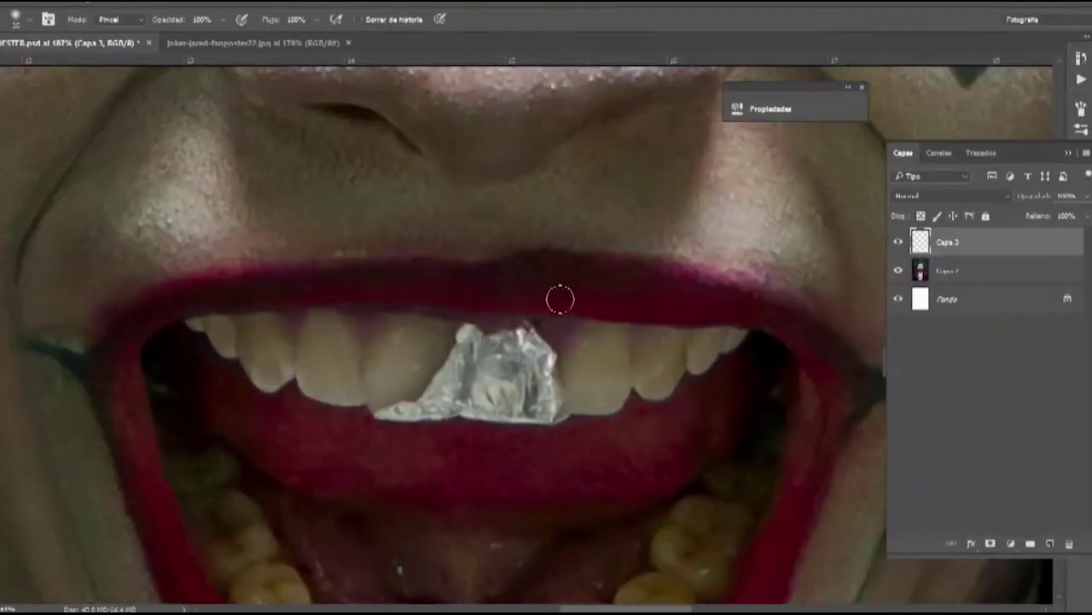
# - Outline the yellow lower teeth with the Lasso and desaturate them with Hue/Saturation
pyautogui.hotkey('ctrl', '0')
pyautogui.press('z')
pyautogui.press('F7')
pyautogui.scroll(3, 746, 295)
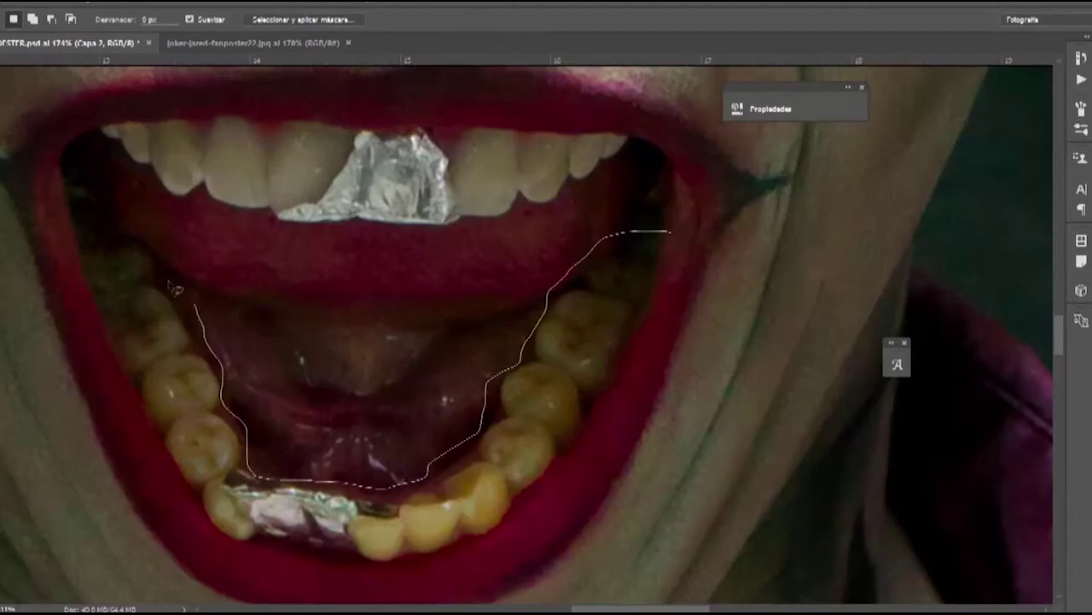
pyautogui.hotkey('ctrl', 'u')
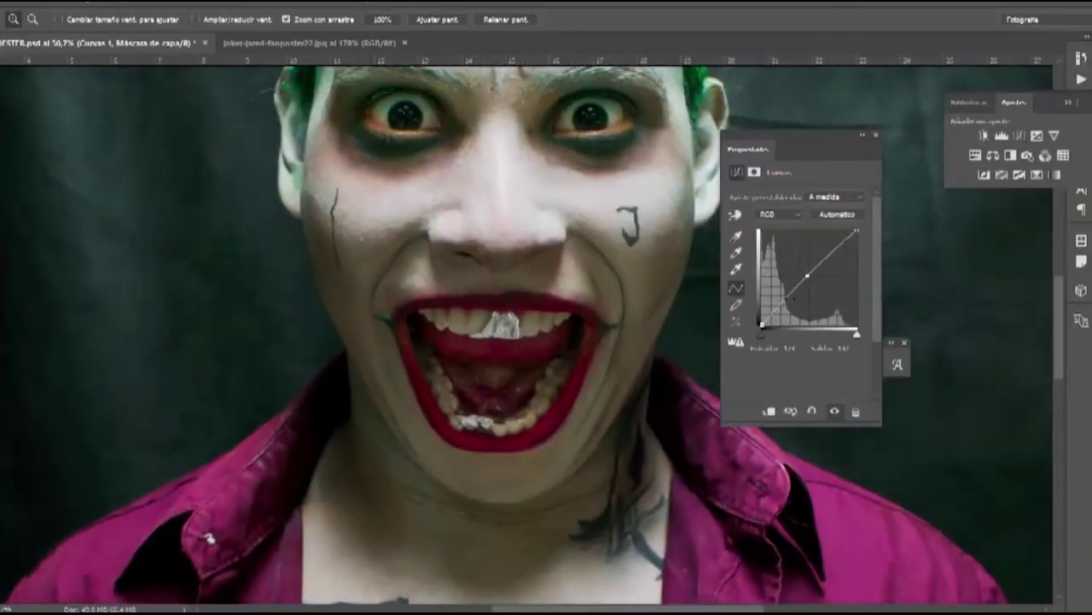
# - Raise the shadows of the Curves adjustment and activate its layer mask
pyautogui.press('F7')
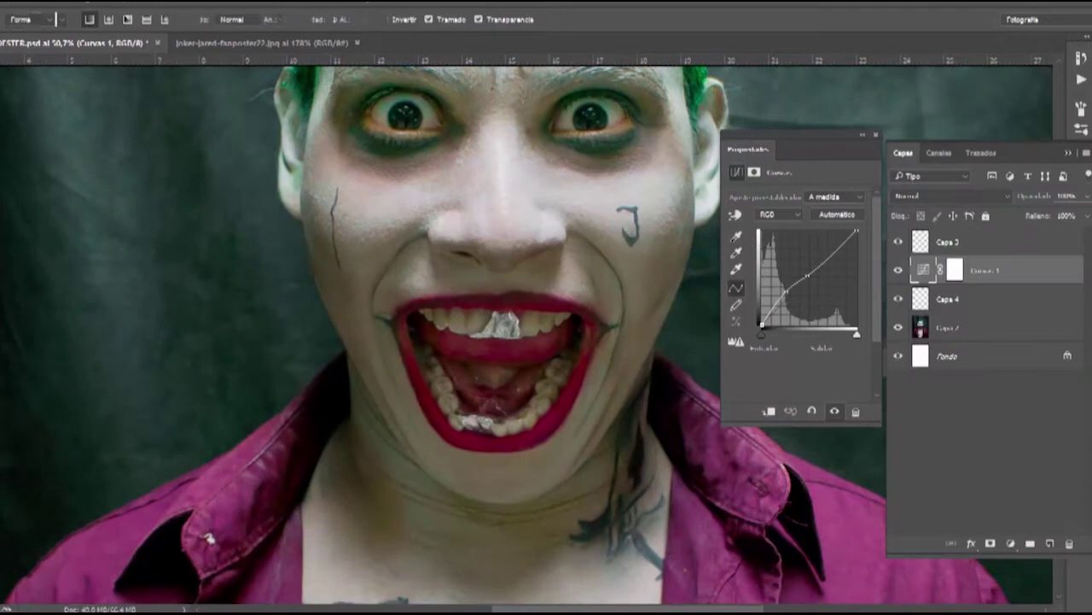
pyautogui.click(954, 270)
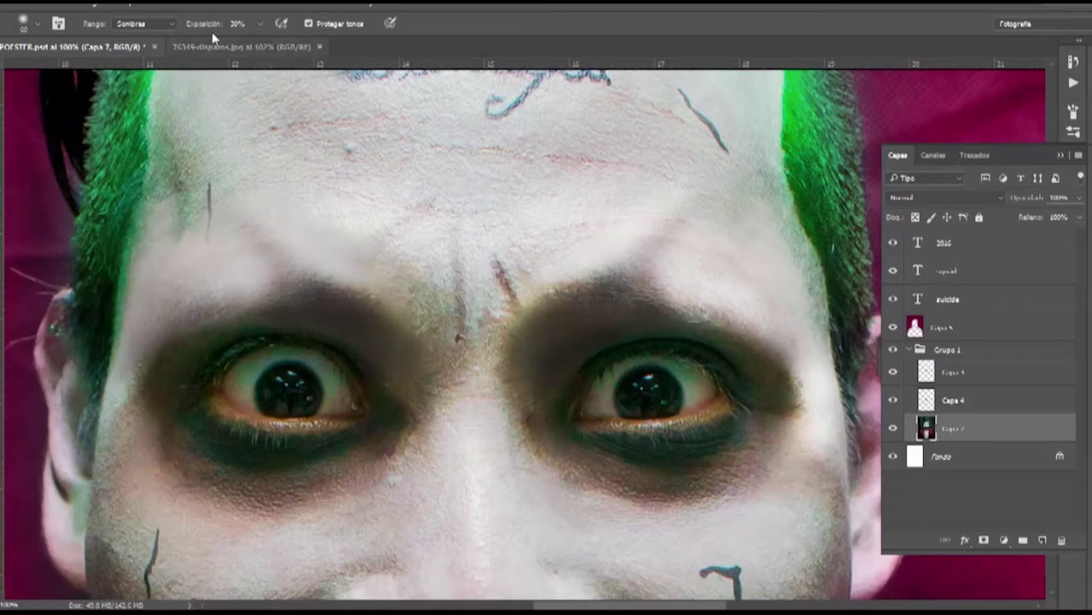
# - Brighten the bridge of the nose on Capa 7 and smooth it between the eyebrows with the Clone Stamp at 41% opacity
pyautogui.press('z')
pyautogui.moveTo(711, 363); pyautogui.dragTo(741, 378)
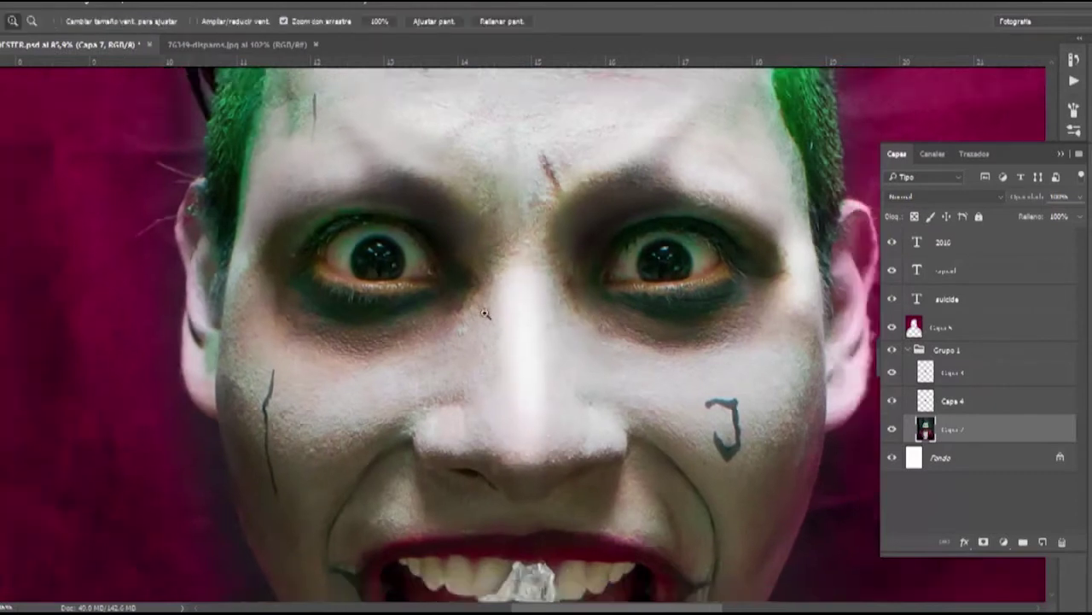
pyautogui.moveTo(528, 366); pyautogui.dragTo(561, 334)
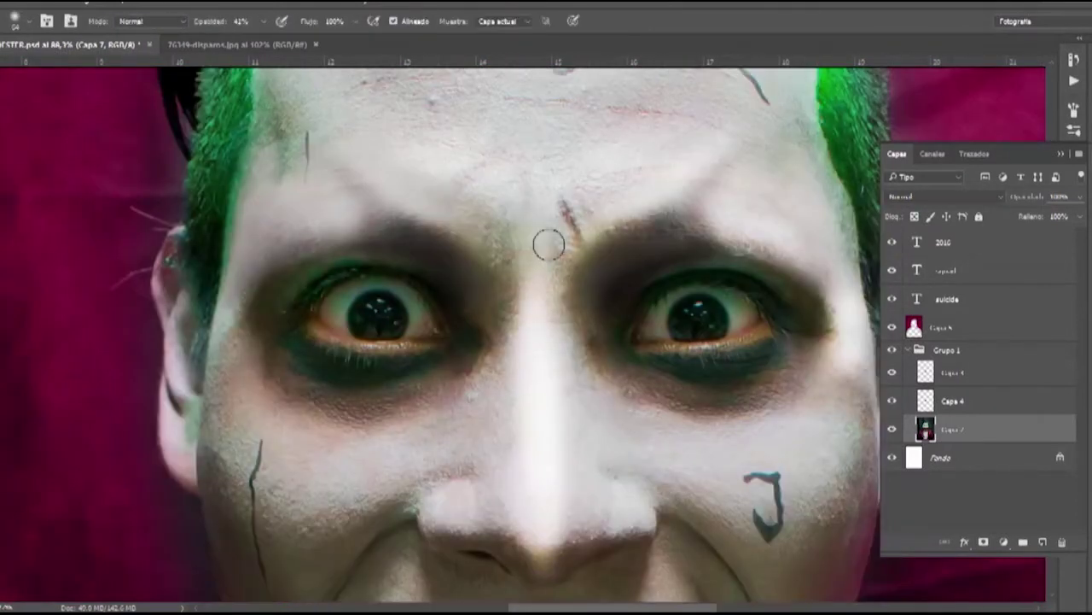
pyautogui.press('z')
pyautogui.moveTo(609, 218); pyautogui.dragTo(603, 307)
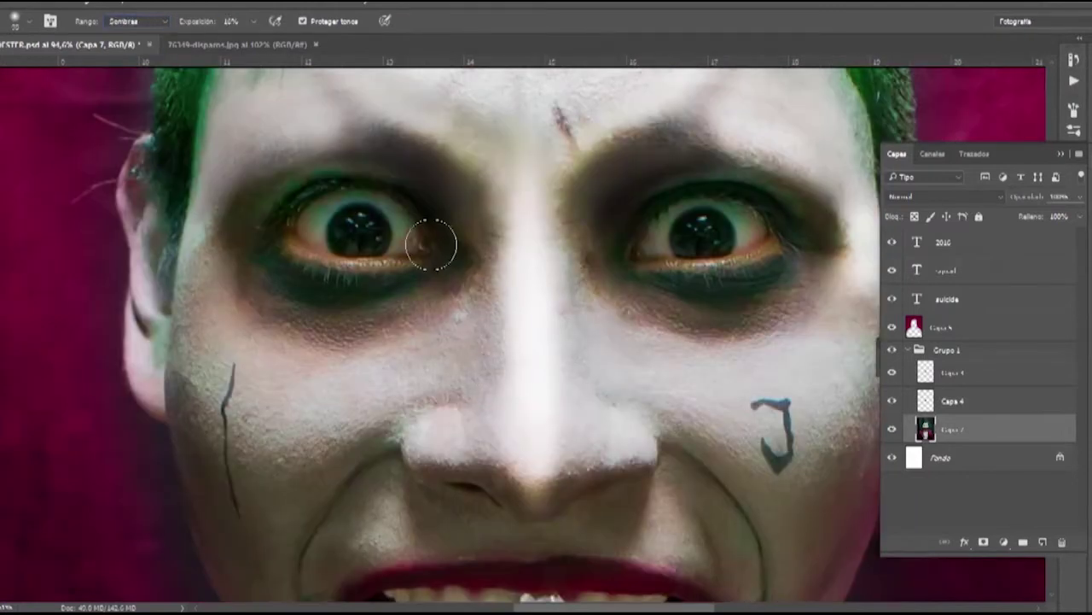
# - Burn the shadows around both eyes on Capa 7 at 10% exposure
pyautogui.scroll(1, 603, 408)
pyautogui.moveTo(498, 437)
pyautogui.mouseDown()
pyautogui.moveTo(358, 410)
pyautogui.moveTo(439, 377)
pyautogui.mouseUp()
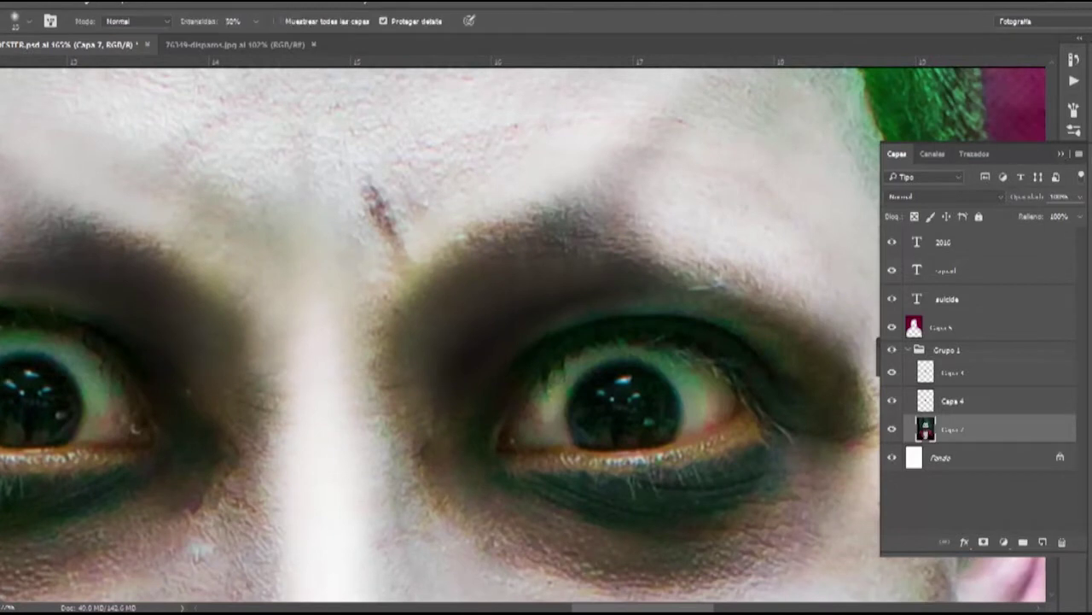
pyautogui.moveTo(699, 405)
pyautogui.mouseDown()
pyautogui.moveTo(478, 341)
pyautogui.moveTo(515, 318)
pyautogui.moveTo(414, 243)
pyautogui.mouseUp()
# - Retouch the forehead's midtones along the hairline on Capa 7 at 10% exposure
pyautogui.hotkey('shift', 'o')
pyautogui.hotkey('shift', 'o')
pyautogui.press('[')
pyautogui.press('[')
pyautogui.press('[')
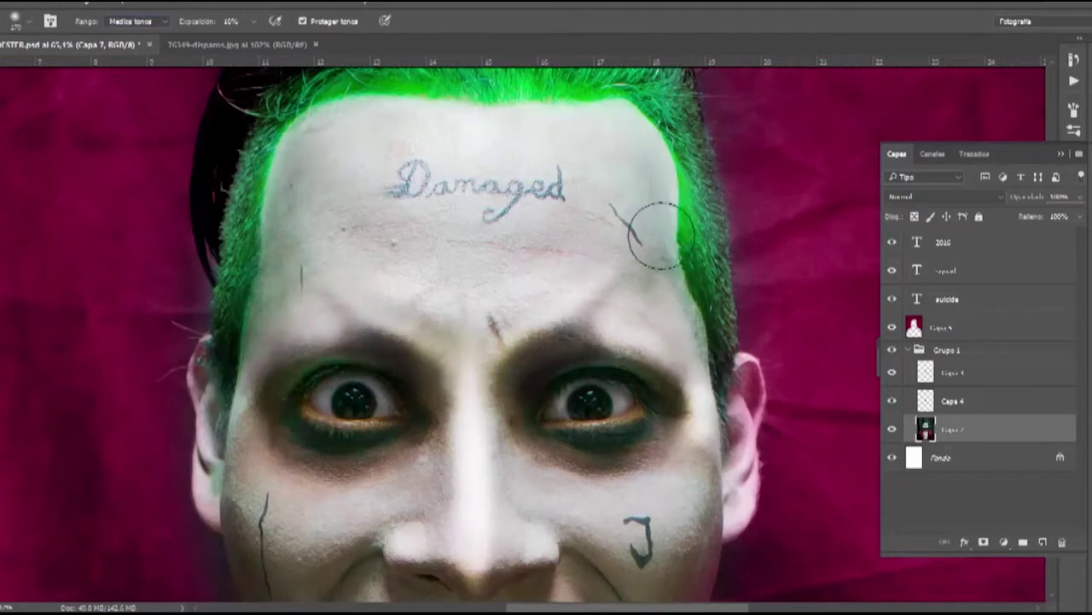
pyautogui.moveTo(663, 234)
pyautogui.mouseDown()
pyautogui.moveTo(546, 281)
pyautogui.moveTo(580, 357)
pyautogui.moveTo(530, 370)
pyautogui.moveTo(549, 370)
pyautogui.moveTo(546, 344)
pyautogui.mouseUp()
# - Dodge the midtones of the cheeks and nose on Capa 7 at 42% exposure
pyautogui.hotkey('shift', 'o')
pyautogui.hotkey('shift', 'o')
pyautogui.hscroll(3, 546, 344)
pyautogui.moveTo(297, 462)
pyautogui.mouseDown()
pyautogui.moveTo(641, 346)
pyautogui.moveTo(473, 319)
pyautogui.mouseUp()
pyautogui.press('[')
pyautogui.press('[')
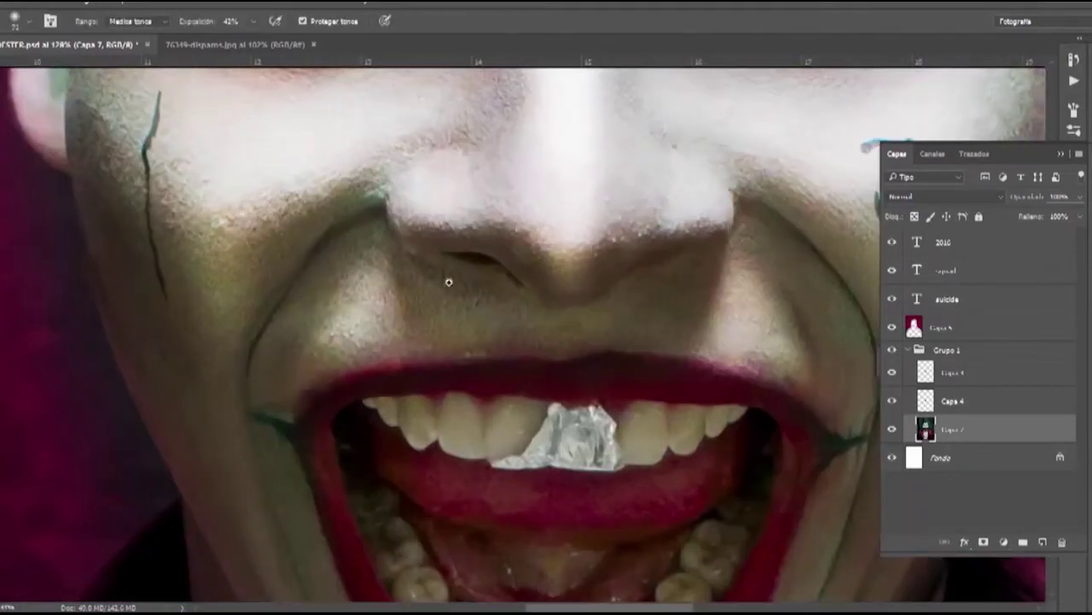
pyautogui.scroll(-2, 647, 378)
pyautogui.moveTo(704, 249)
pyautogui.mouseDown()
pyautogui.moveTo(378, 487)
pyautogui.moveTo(156, 556)
pyautogui.mouseUp()
# - Paint white over the cheek on a new layer, Capa 8, and set its blend mode to Color
pyautogui.hotkey('shift', 'r')
pyautogui.press('z')
pyautogui.moveTo(698, 256)
pyautogui.mouseDown()
pyautogui.moveTo(317, 285)
pyautogui.moveTo(629, 384)
pyautogui.moveTo(575, 284)
pyautogui.moveTo(573, 419)
pyautogui.moveTo(438, 288)
pyautogui.mouseUp()
pyautogui.click(944, 197)
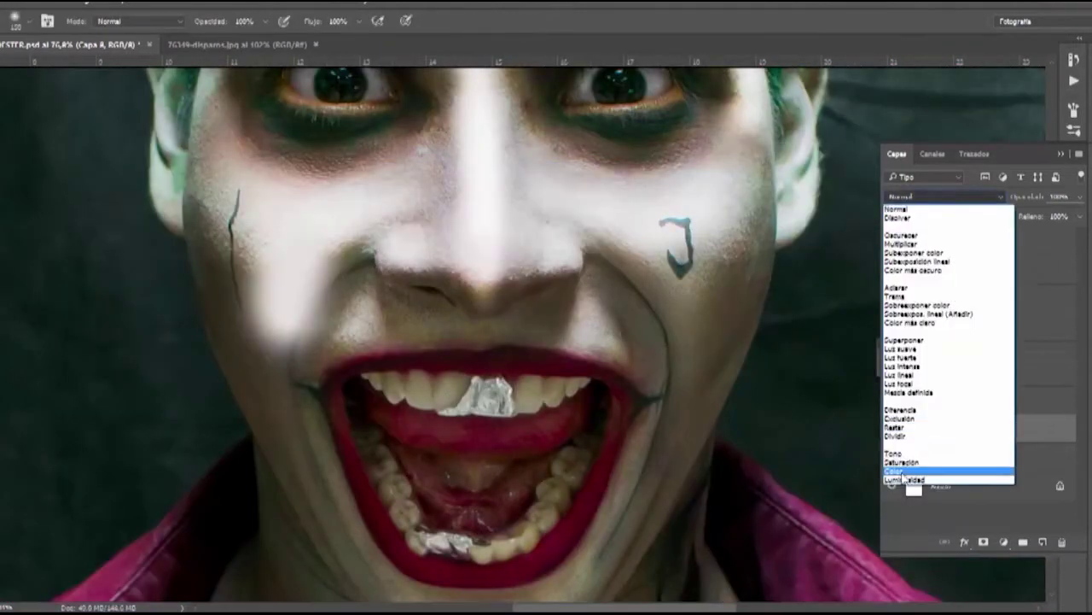
pyautogui.click(903, 472)
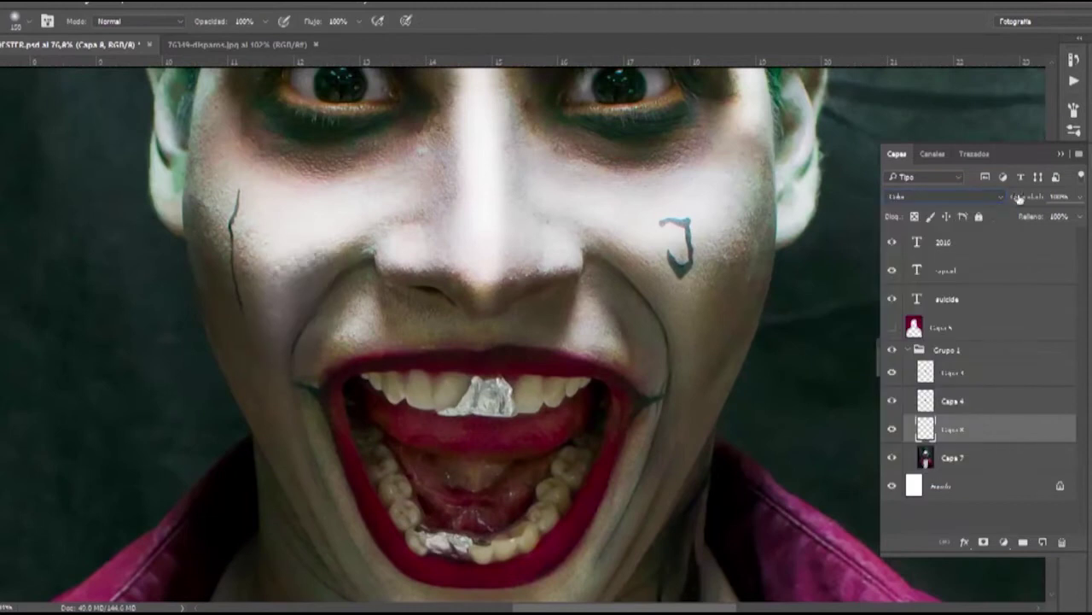
# - Neutralize the skin color around the mouth and jaw on Capa 8 and erase the excess paint
pyautogui.scroll(3, 385, 527)
pyautogui.press('e')
pyautogui.scroll(-5, 511, 301)
pyautogui.scroll(5, 511, 300)
# - Dodge the lower lip's midtones on Capa 7 at 42% exposure and burn its shadows at 10%
pyautogui.hotkey('alt', '[')
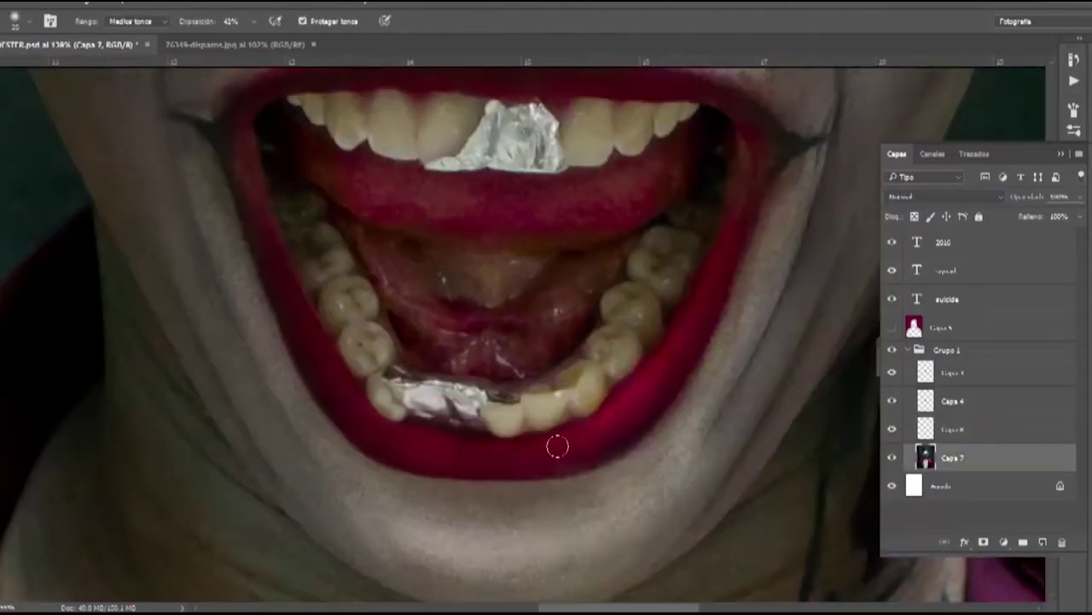
pyautogui.hotkey('shift', 'o')
pyautogui.scroll(3, 739, 196)
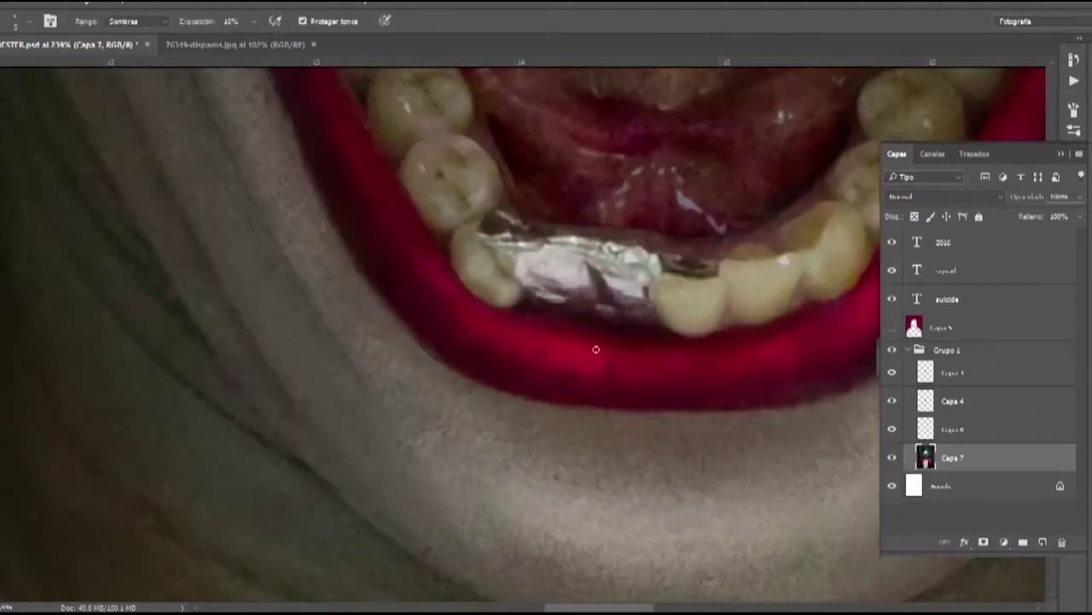
pyautogui.hscroll(3, 571, 340)
pyautogui.scroll(1, 571, 340)
# - Paint the lips dark red on a new layer, Capa 9, with the Color blend mode
pyautogui.press('v')
pyautogui.scroll(-2, 740, 307)
pyautogui.scroll(5, 739, 307)
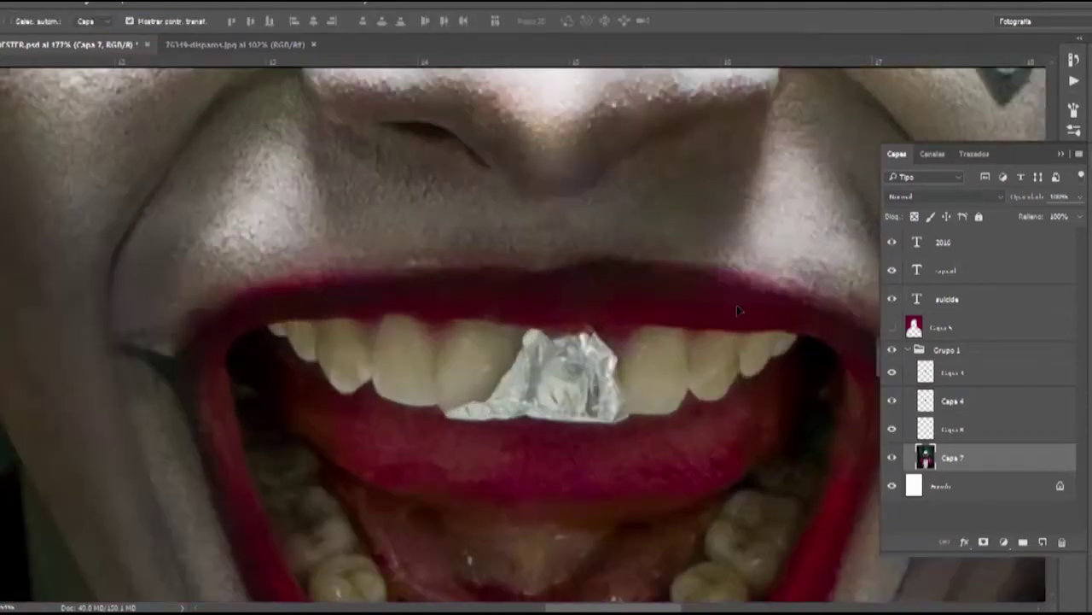
pyautogui.scroll(-5, 341, 305)
pyautogui.scroll(5, 438, 370)
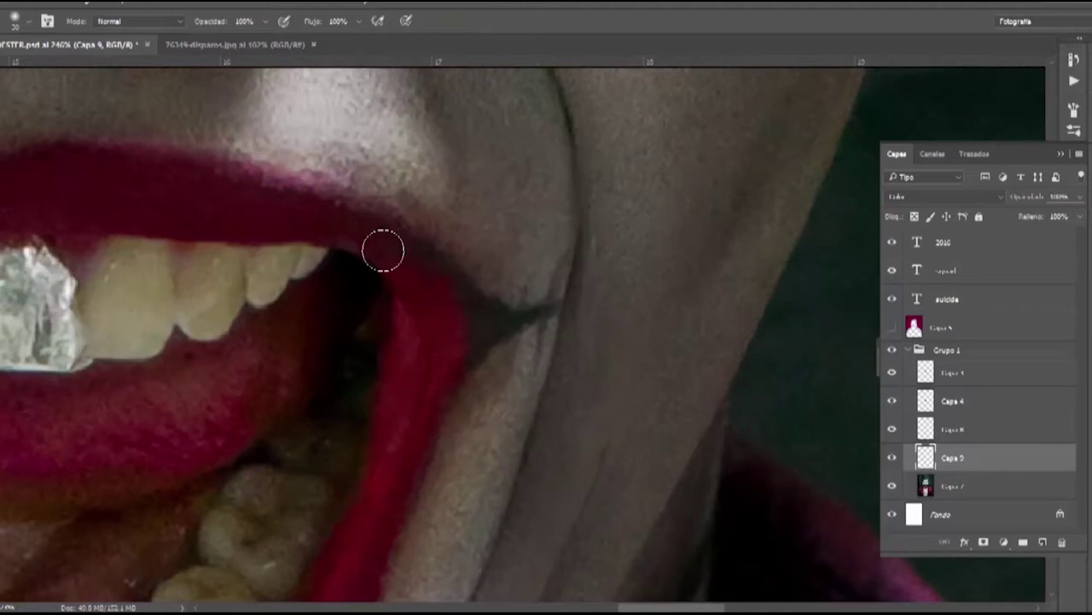
# - Make the uppermost layer in Grupo 1 active for dodging and burning
pyautogui.scroll(3, 439, 370)
pyautogui.hotkey('alt', ']')
pyautogui.hotkey('alt', ']')
pyautogui.hotkey('alt', ']')
pyautogui.press('o')
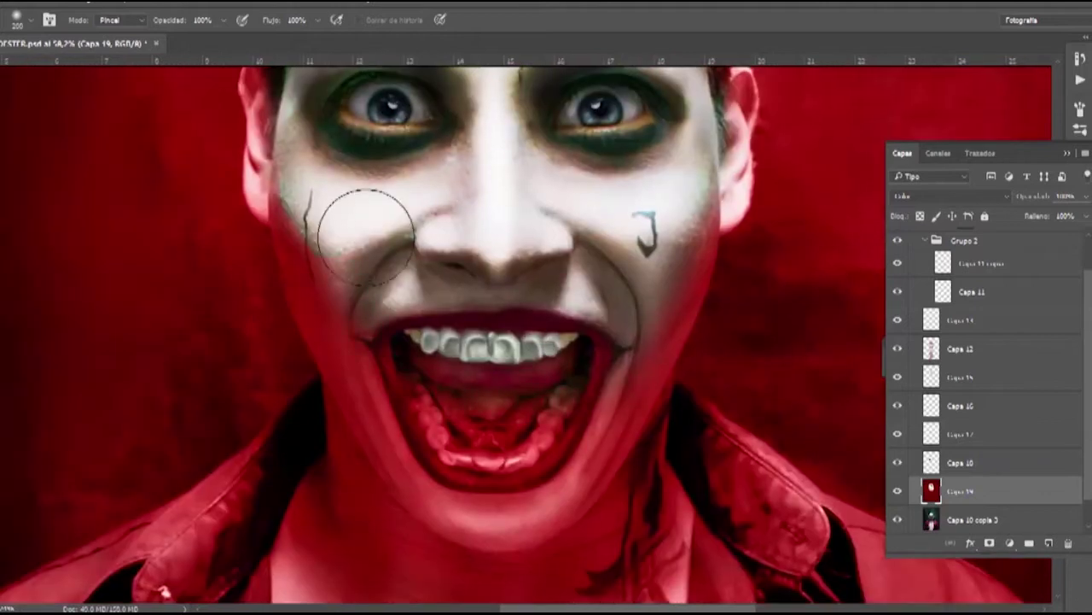
# - Erase the red tint on Capa 19 from the cheek, jaw and edge of the shirt collar
pyautogui.scroll(10, 367, 231)
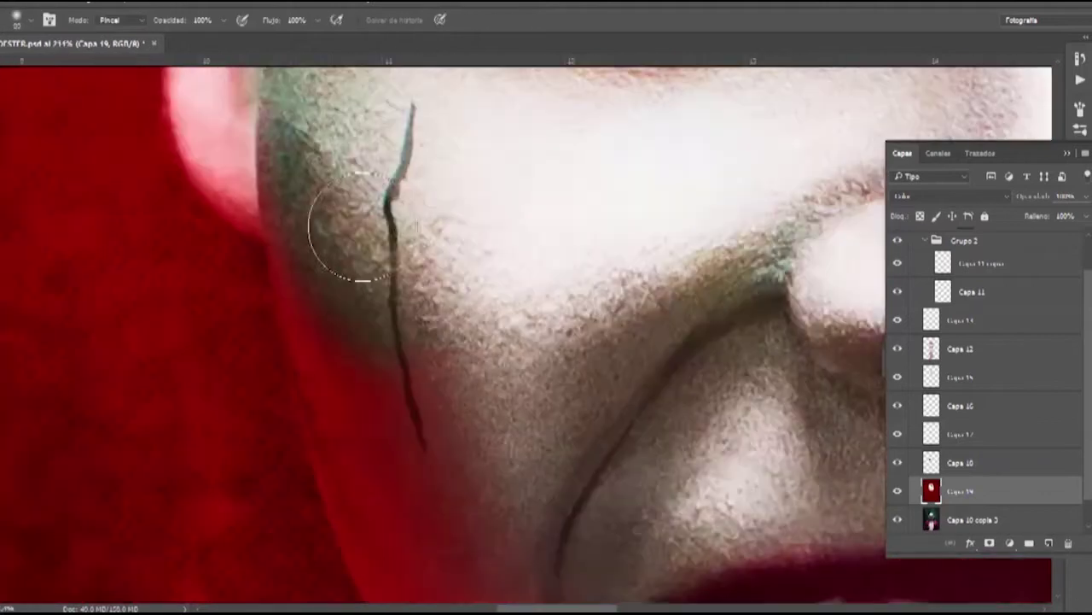
pyautogui.hscroll(-15, 369, 281)
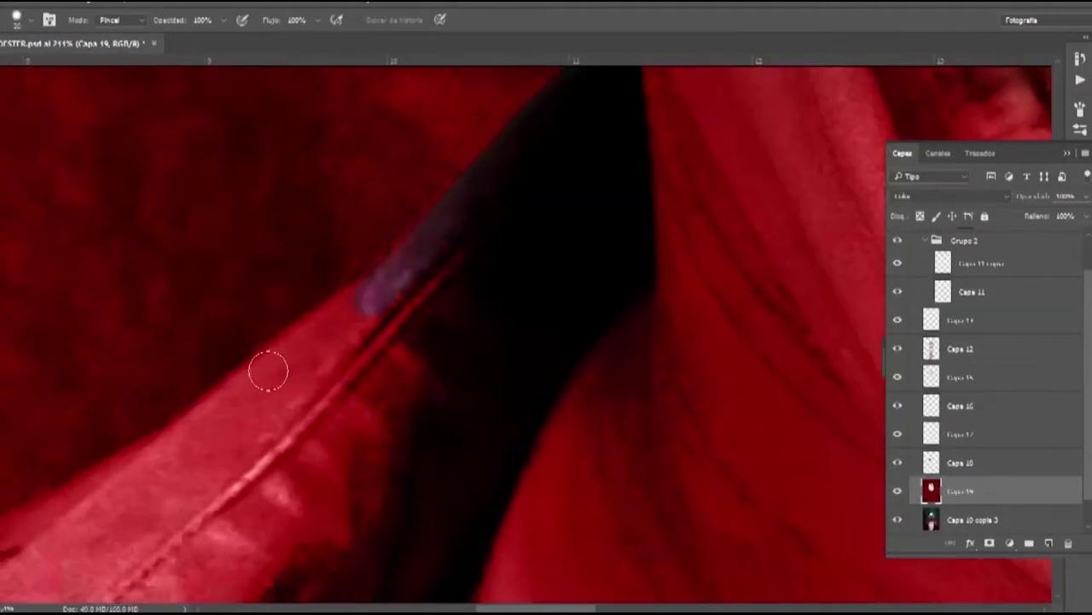
# - Select the lower torso and shirt with a polygonal outline and clear the red tint there on Capa 19
pyautogui.scroll(-10, 211, 365)
pyautogui.press('w')
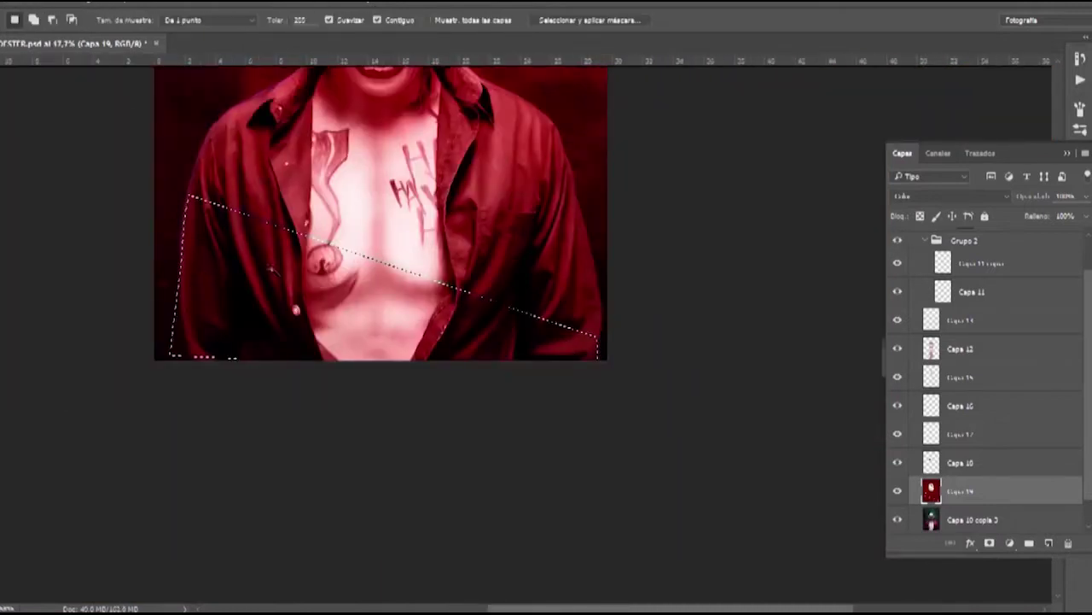
pyautogui.press('b')
# - Erase the red tint on Capa 19 along the outline of the collar and shoulder
pyautogui.scroll(12, 605, 325)
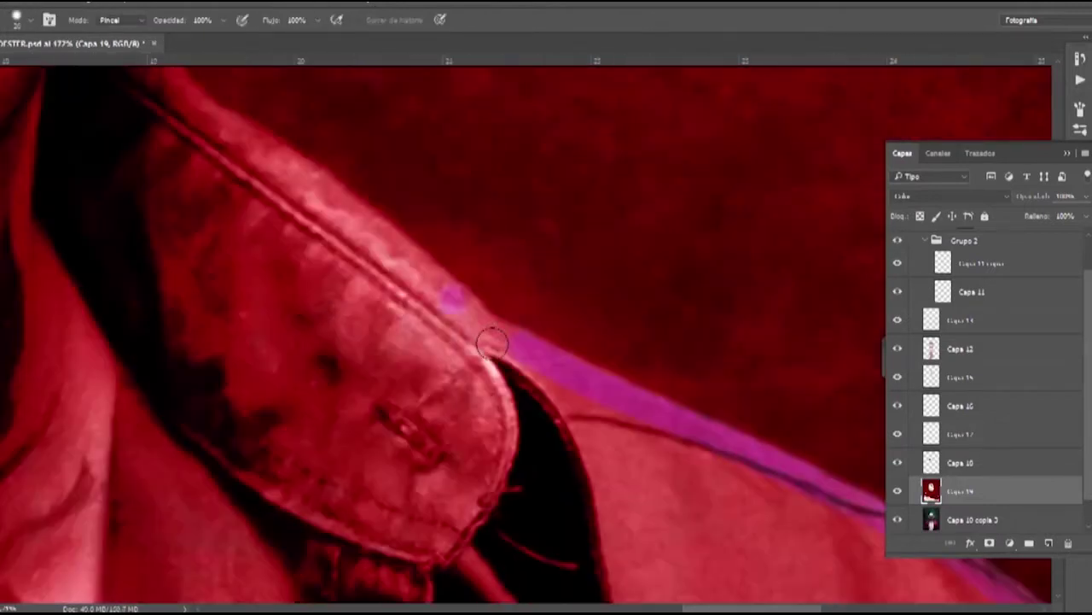
pyautogui.scroll(5, 482, 337)
pyautogui.hscroll(-5, 482, 337)
pyautogui.scroll(15, 410, 374)
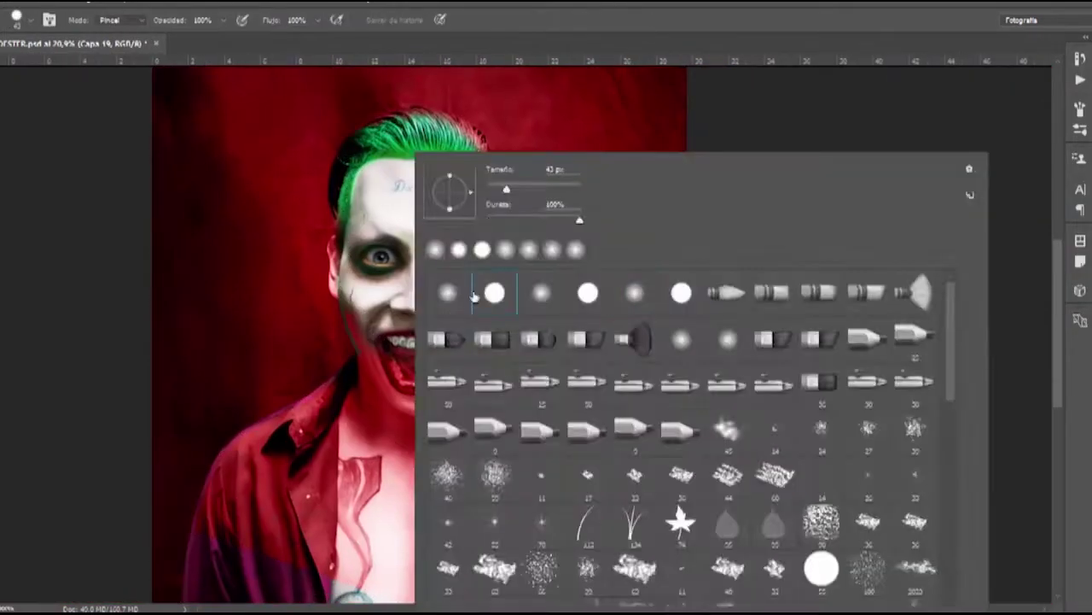
# - Erase the remaining red from the figure with a hard brush and shift Capa 19's hue toward magenta with Hue/Saturation
pyautogui.scroll(-5, 504, 333)
pyautogui.scroll(8, 317, 244)
pyautogui.scroll(-8, 385, 293)
pyautogui.scroll(6, 487, 208)
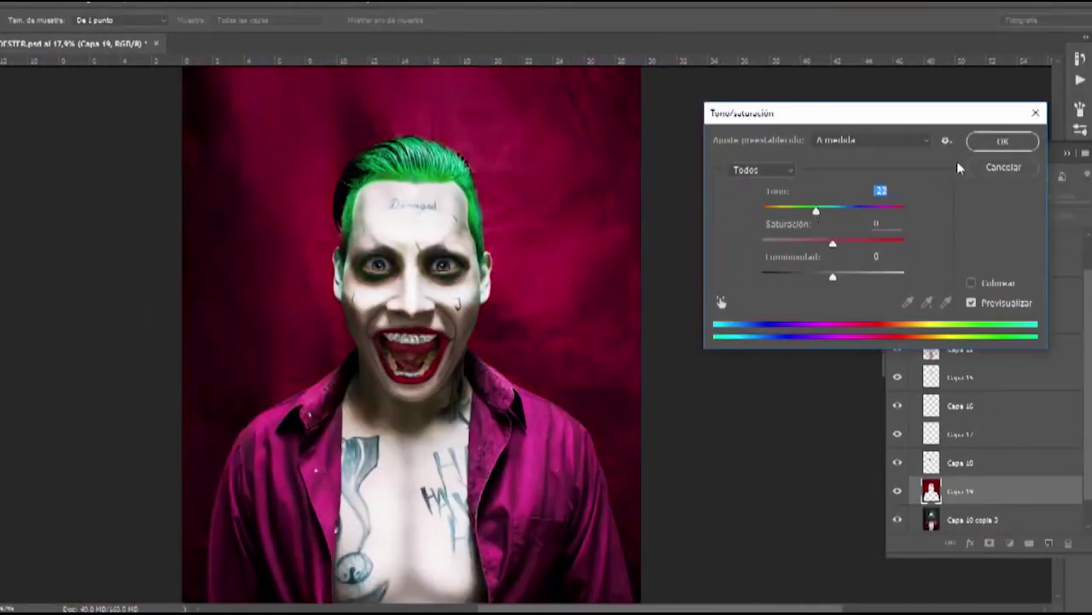
pyautogui.click(991, 145)
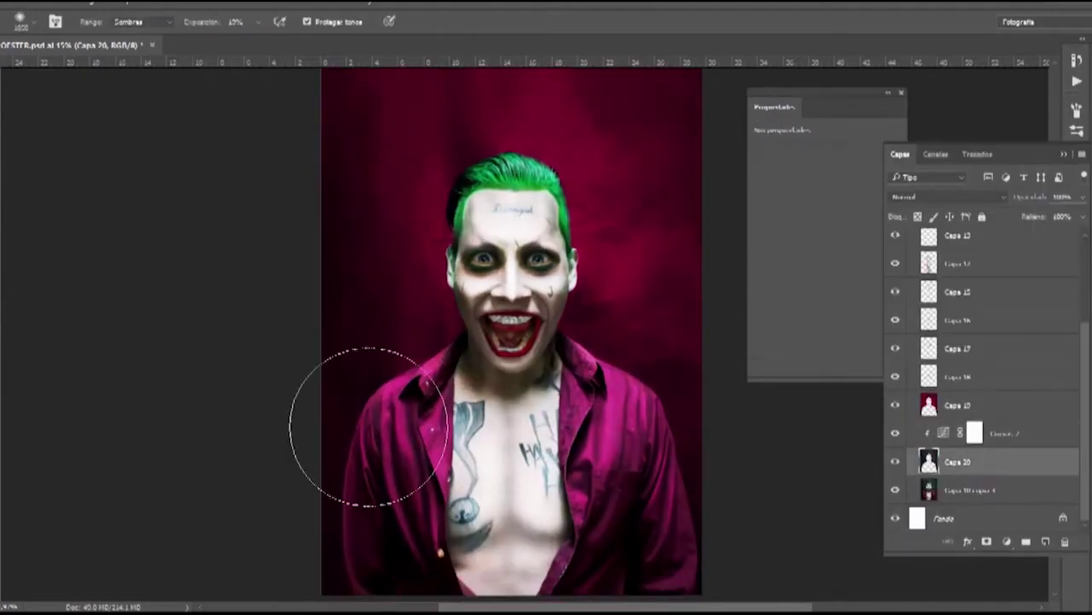
# - Darken the backdrop shadows around the figure on Capa 20 with the Burn tool set to the shadows range
pyautogui.moveTo(587, 224); pyautogui.dragTo(582, 259)
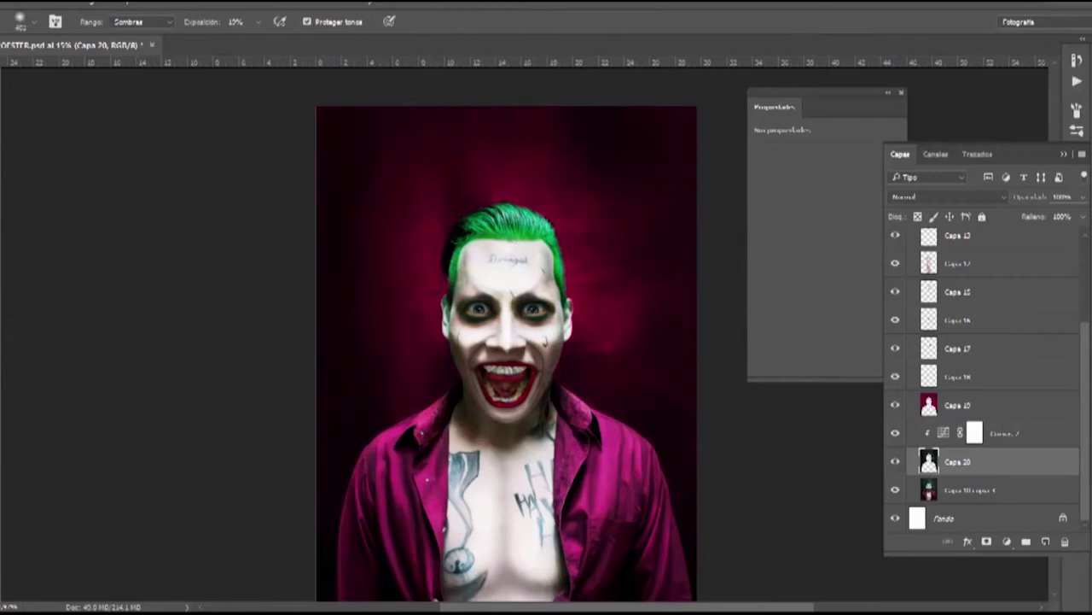
pyautogui.moveTo(507, 516); pyautogui.dragTo(497, 394)
pyautogui.click(1020, 405)
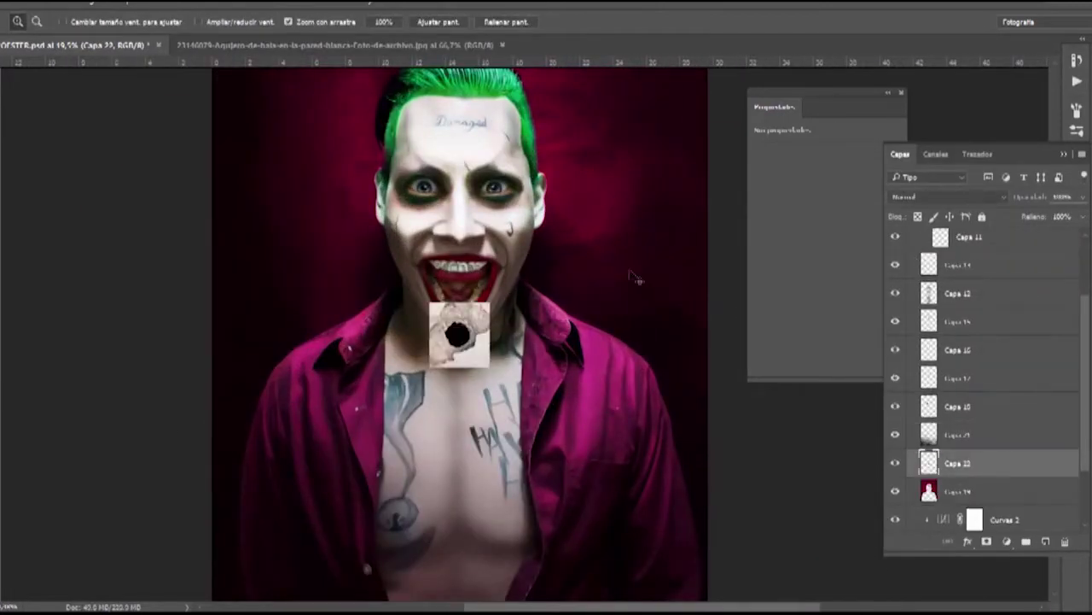
# - Move the bullet-hole image from the Joker's chin onto the backdrop beside the head and resize it
pyautogui.moveTo(636, 279); pyautogui.dragTo(759, 112)
pyautogui.hotkey('ctrl', '+')
pyautogui.hotkey('ctrl', '+')
pyautogui.moveTo(541, 367); pyautogui.dragTo(546, 232)
pyautogui.hotkey('ctrl', 't')
pyautogui.press('Return')
# - Blend the bullet hole into the backdrop with Overlay mode, clean its edges and scale it to about 65%
pyautogui.scroll(5, 575, 254)
pyautogui.press('b')
pyautogui.scroll(3, 504, 293)
pyautogui.hscroll(3, 481, 556)
pyautogui.scroll(-3, 481, 556)
pyautogui.hotkey('ctrl', 'j')
pyautogui.hotkey('ctrl', 't')
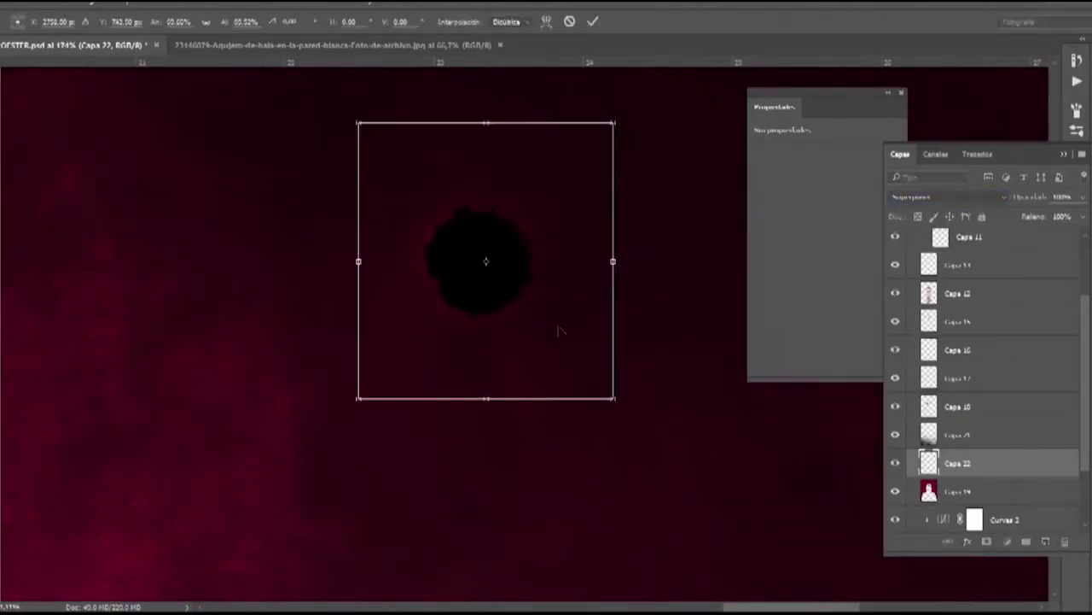
# - Place a copy of the bullet hole on the backdrop beside the Joker's right-hand ear in the image
pyautogui.scroll(-5, 576, 363)
pyautogui.scroll(2, 514, 315)
pyautogui.moveTo(527, 188); pyautogui.dragTo(500, 379)
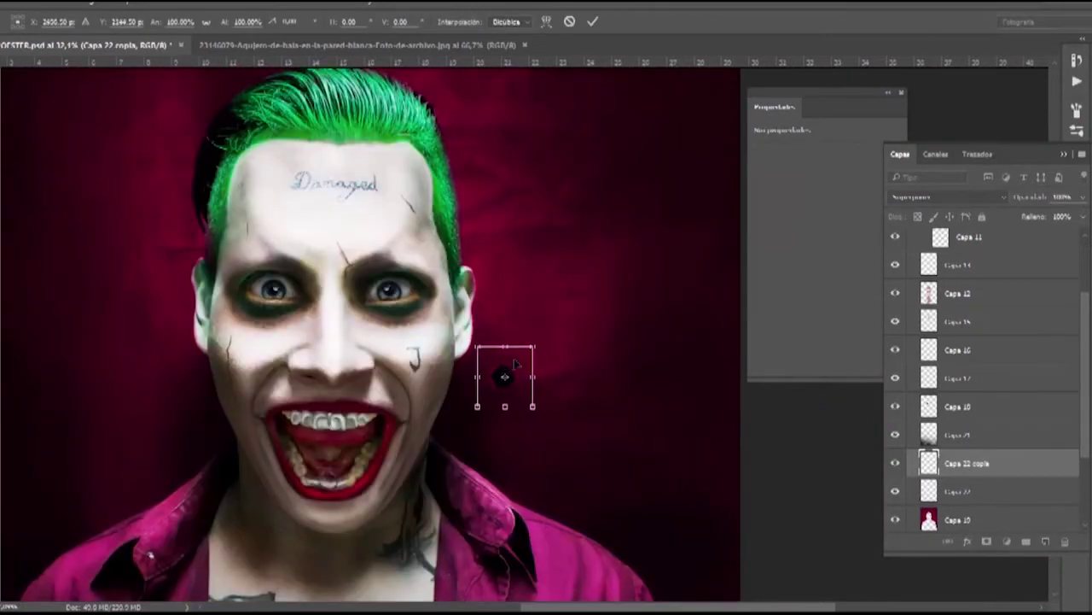
pyautogui.press('Return')
# - Duplicate the bullet hole onto the backdrop left of the head and stack copies to strengthen the holes
pyautogui.hotkey('alt', '[')
pyautogui.hotkey('ctrl', 'j')
pyautogui.scroll(-2, 548, 239)
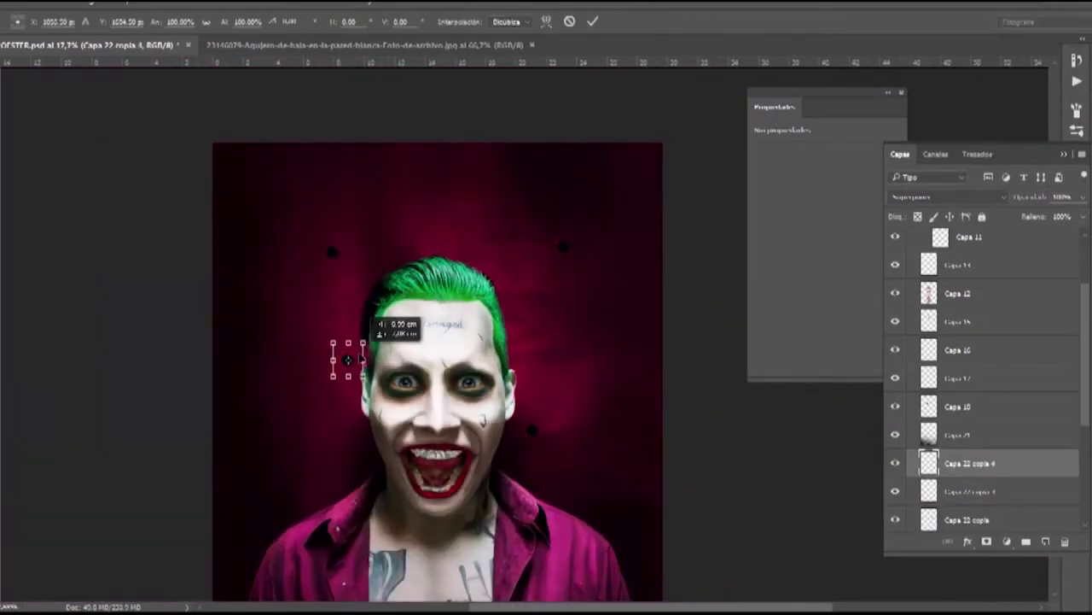
pyautogui.scroll(4, 365, 431)
pyautogui.hotkey('ctrl', 'j')
pyautogui.hotkey('ctrl', 't')
pyautogui.press('Return')
pyautogui.hotkey('ctrl', 'j')
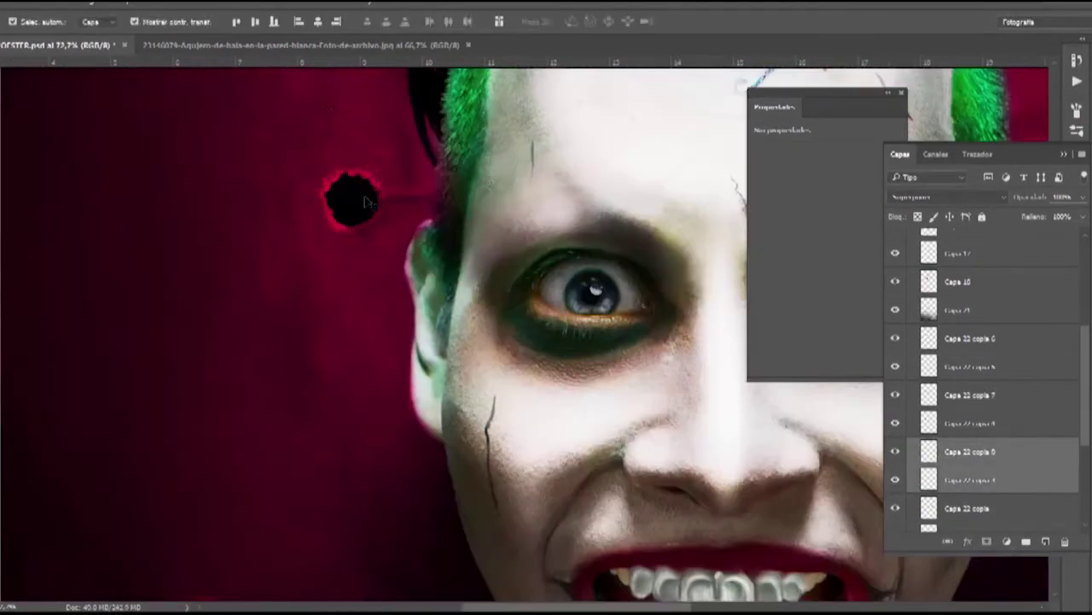
pyautogui.scroll(-5, 361, 198)
pyautogui.scroll(4, 415, 317)
pyautogui.scroll(-4, 580, 316)
pyautogui.scroll(6, 580, 317)
# - Tint the white of the right-hand eye red on a new Color-mode layer, Capa 23
pyautogui.press('b')
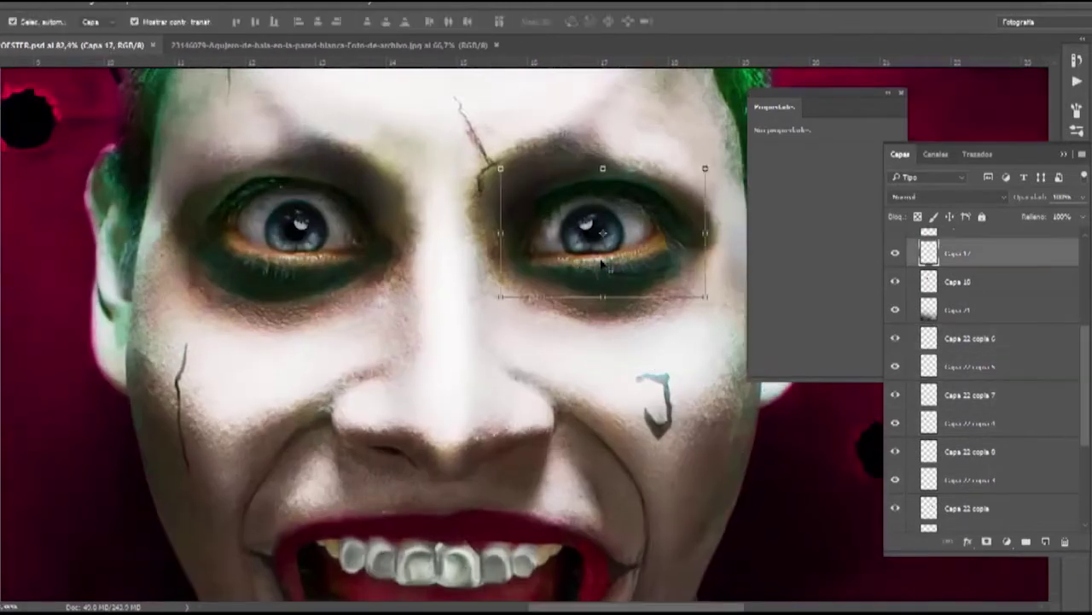
pyautogui.rightClick(551, 155)
pyautogui.press('Return')
pyautogui.press('e')
pyautogui.scroll(1, 559, 226)
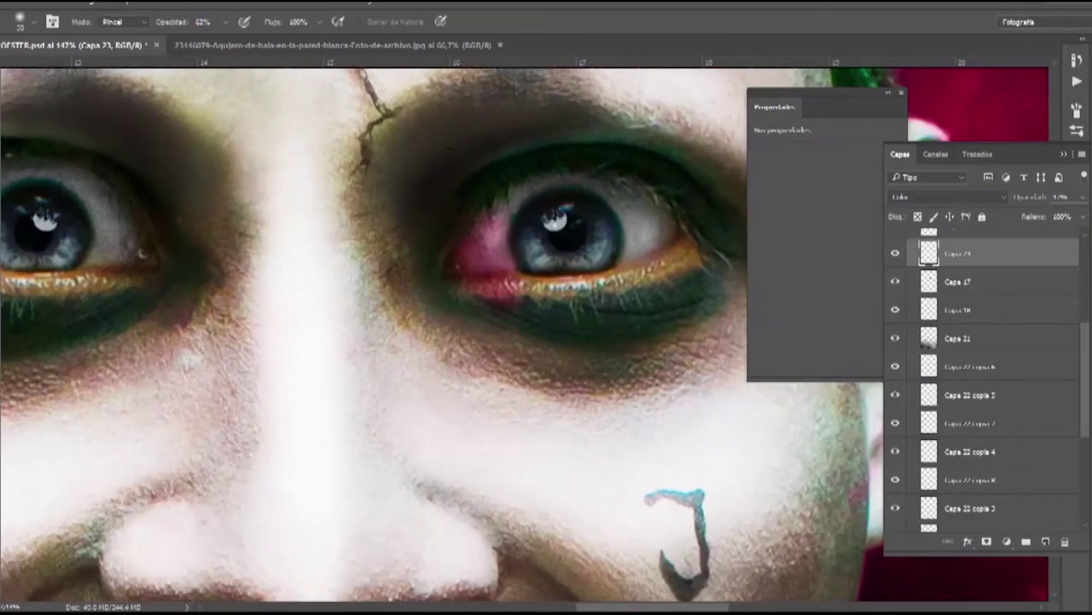
pyautogui.press('r')
pyautogui.scroll(-3, 632, 230)
# - Duplicate the red eye tint and position the copy over the left-hand eye
pyautogui.scroll(3, 558, 224)
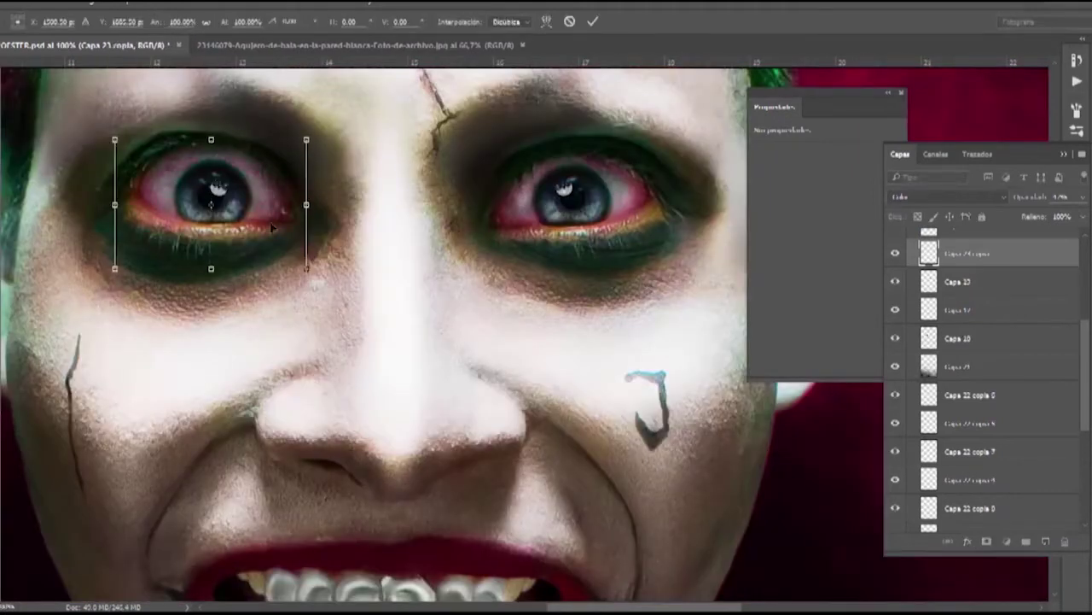
pyautogui.press('Return')
pyautogui.scroll(-3, 285, 199)
pyautogui.scroll(3, 285, 200)
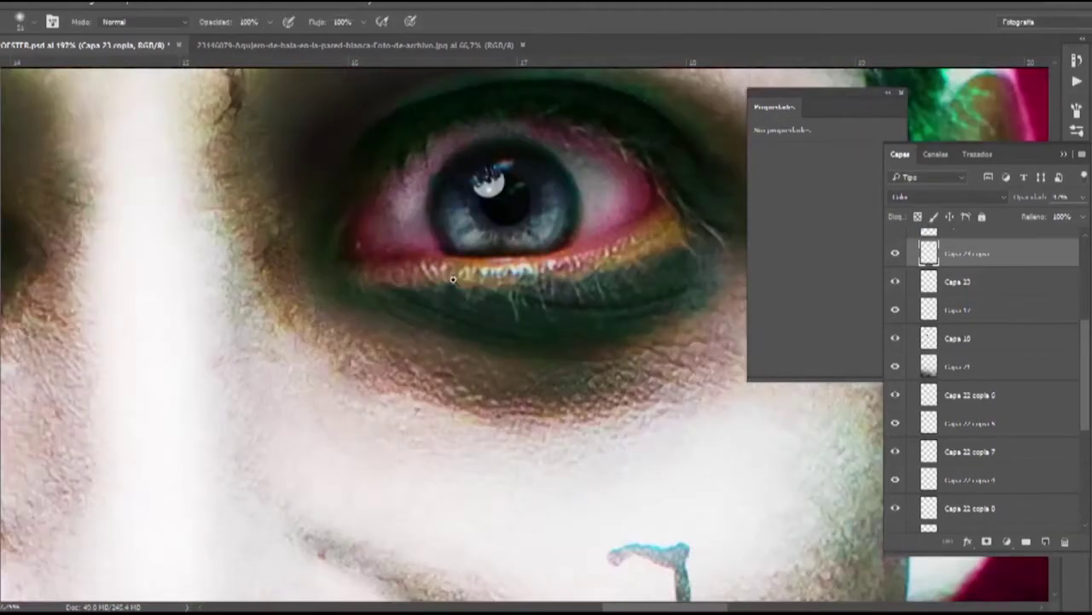
# - Paint the lower eyelid rims of both eyes red on the copied tint layer
pyautogui.scroll(-3, 285, 200)
pyautogui.press('b')
pyautogui.scroll(3, 285, 200)
pyautogui.scroll(-5, 561, 264)
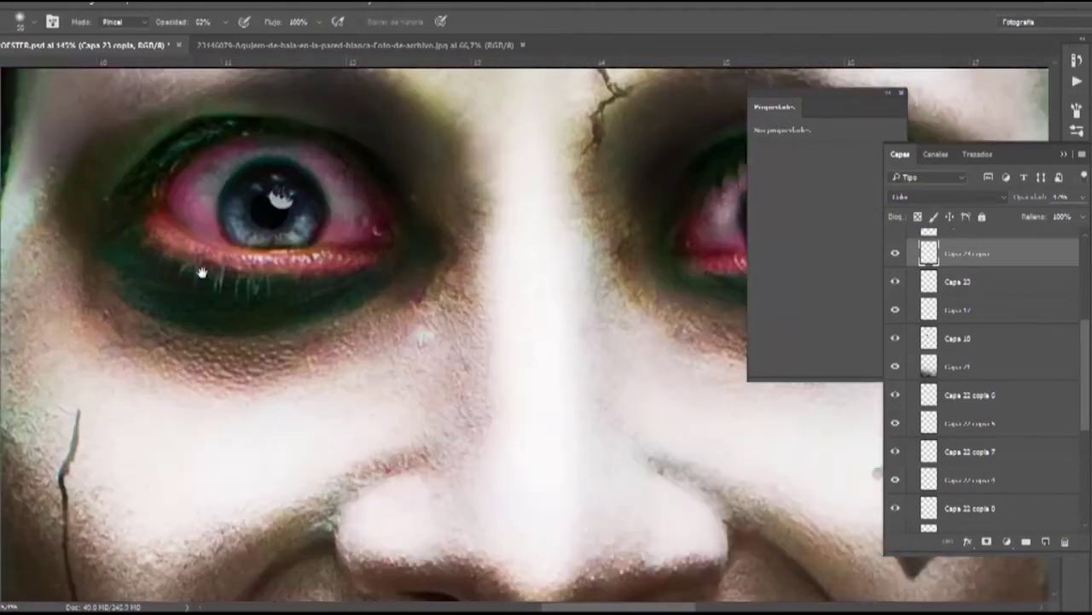
# - Add the title text SUICIDE above the head and change its font to a stencil typeface
pyautogui.press('v')
pyautogui.click(919, 369)
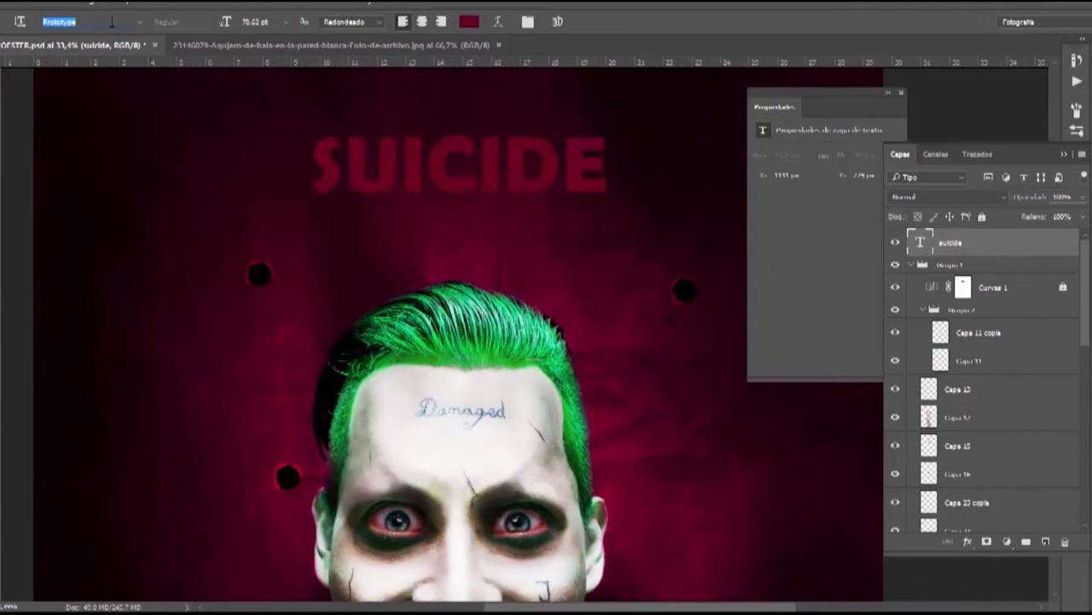
pyautogui.click(141, 23)
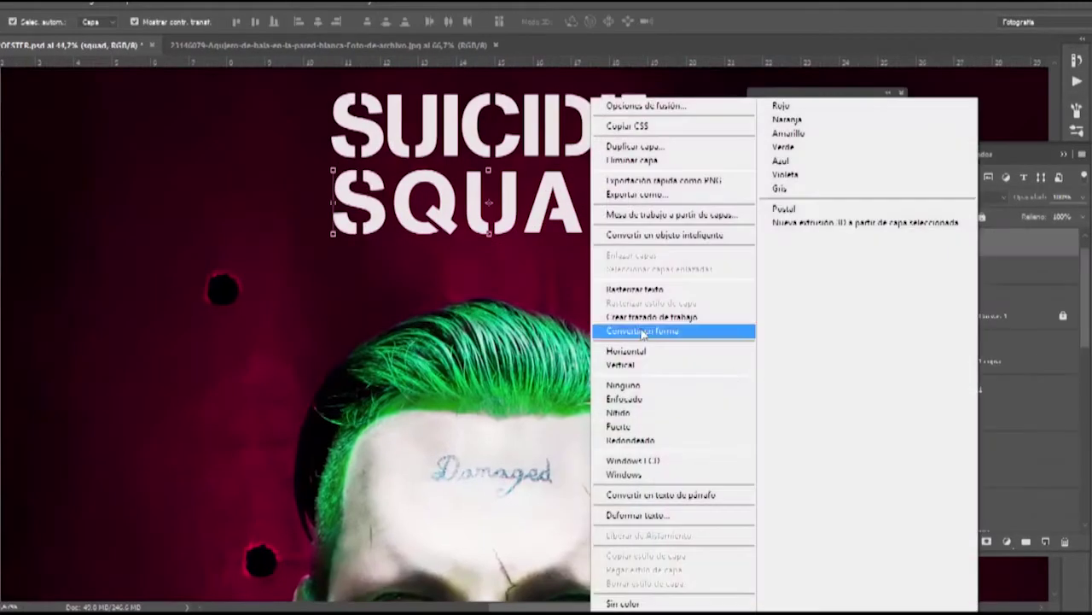
# - Convert the SQUAD text to a shape, close the gap in the Q's outline and widen its inner oval
pyautogui.click(642, 332)
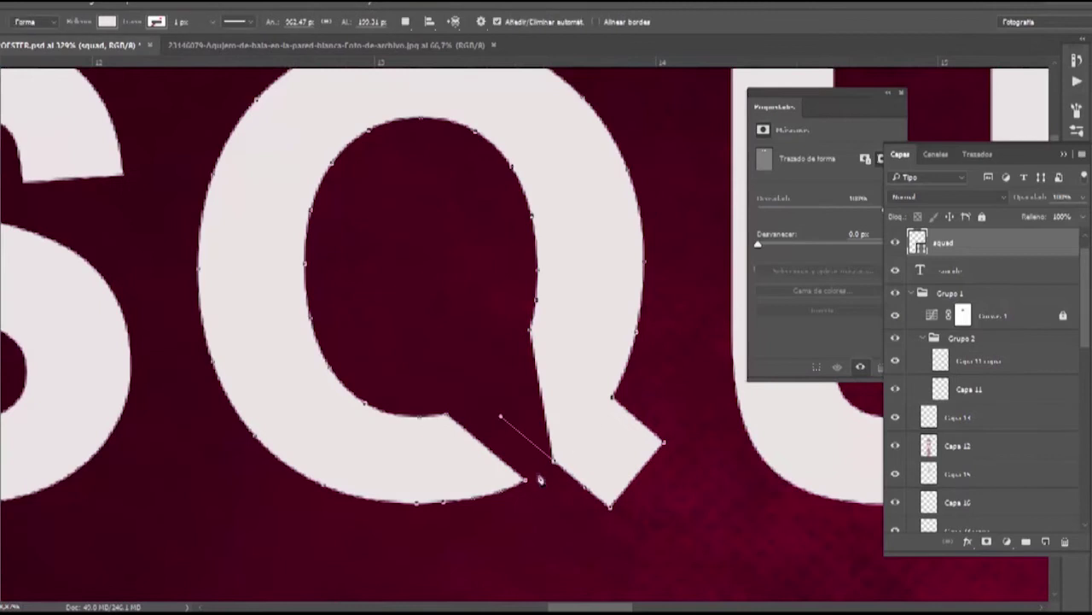
pyautogui.press('a')
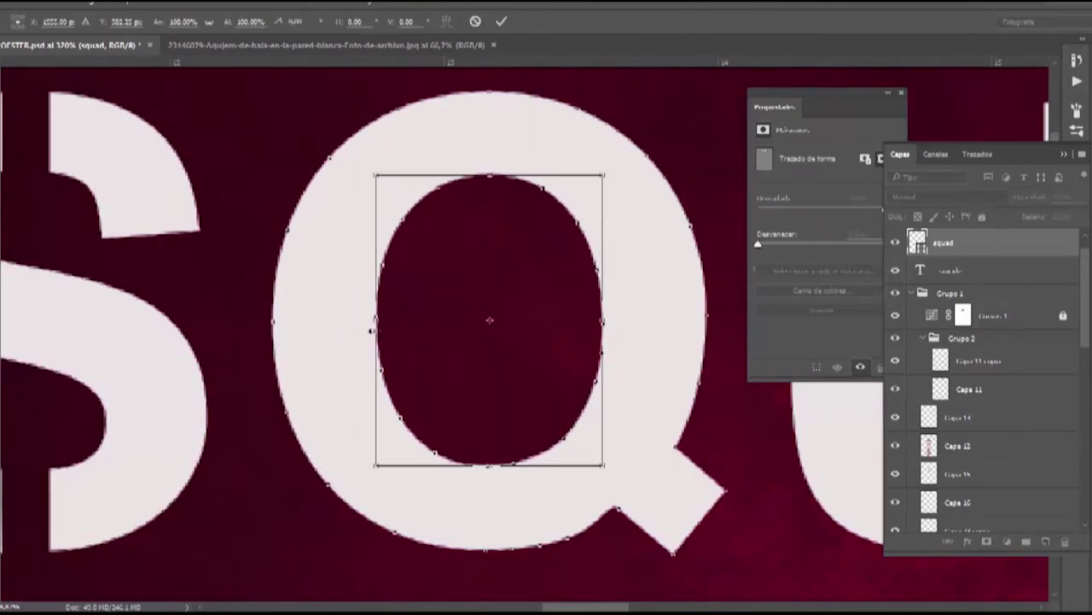
pyautogui.moveTo(604, 175); pyautogui.dragTo(623, 181)
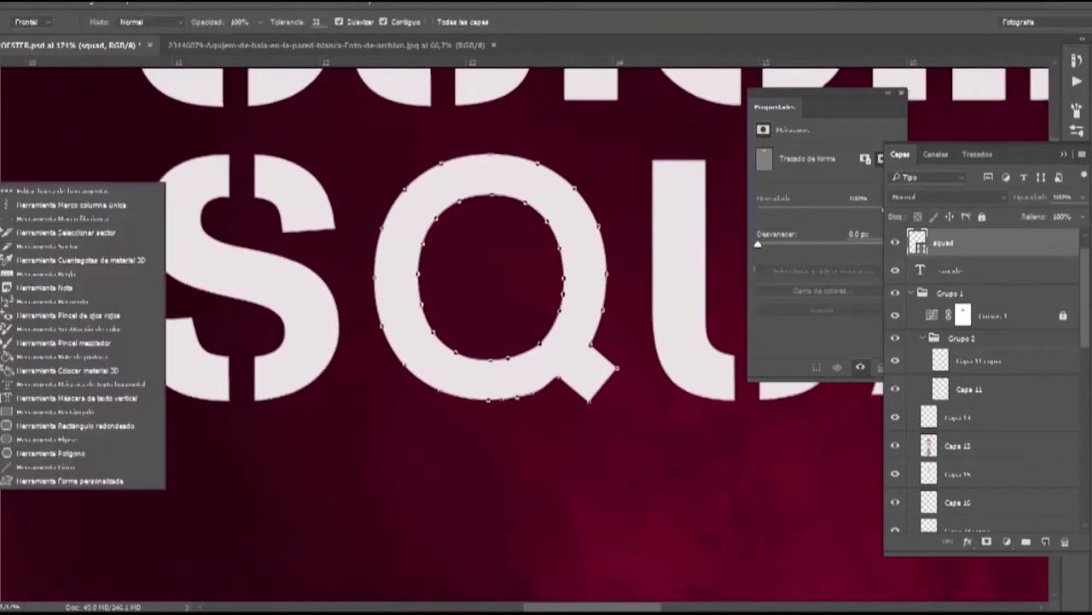
# - Add a ring with crosshair lines inside the Q of SQUAD to form a gun sight
pyautogui.click(533, 21)
pyautogui.scroll(-3, 682, 410)
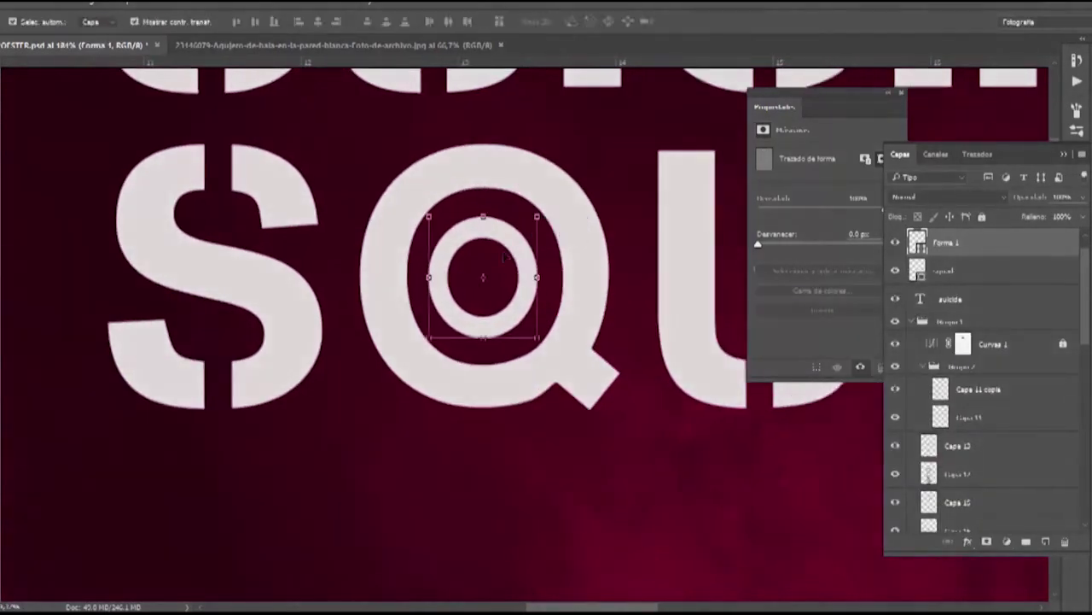
pyautogui.rightClick(452, 220)
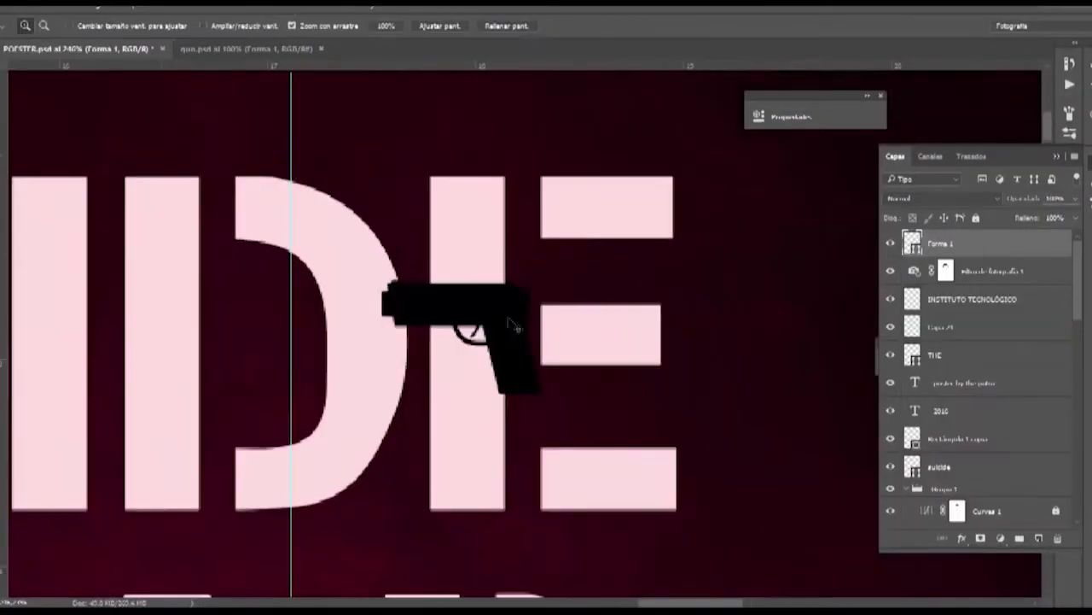
# - Flip the pistol shape, rotate it 90° left, fit it as the E's stem and base, and fill it pale pink
pyautogui.click(567, 493)
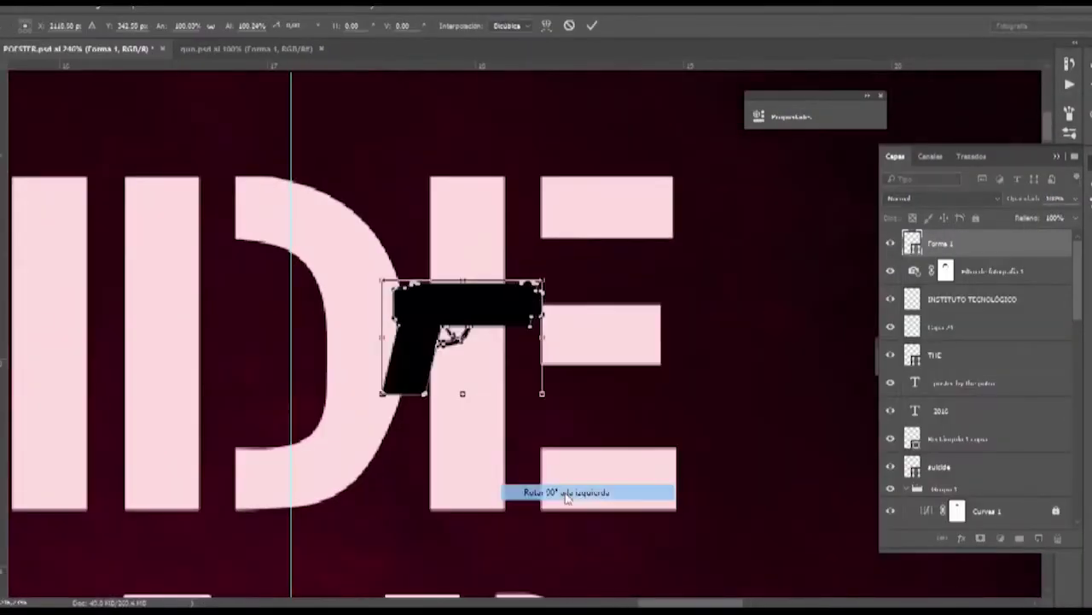
pyautogui.click(512, 221)
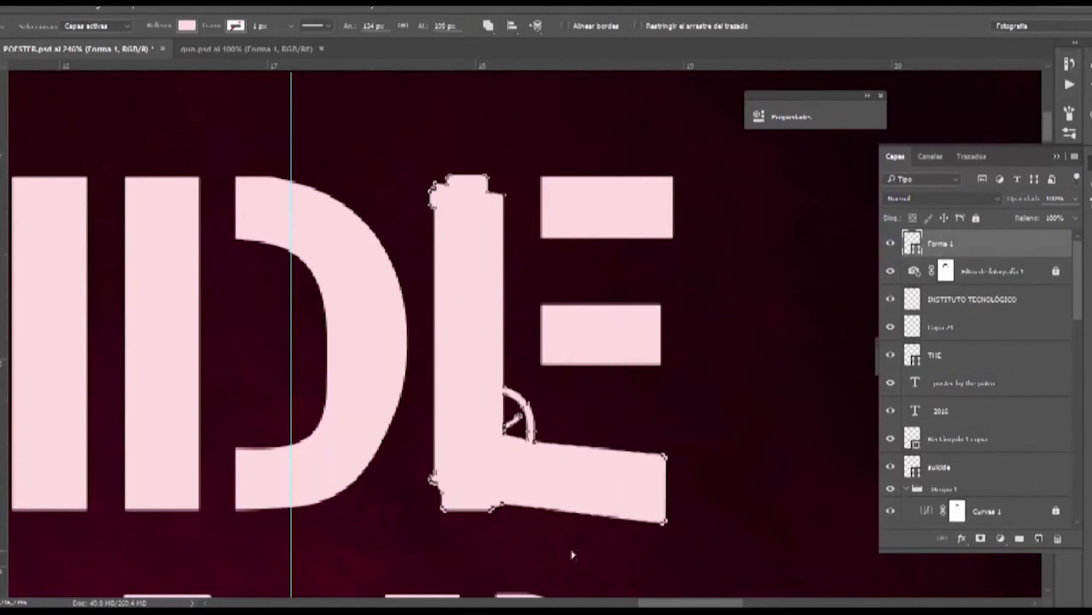
# - Mask round bullet holes out of the SUICIDE SQUAD letters with a hard brush on Forma 1's layer mask
pyautogui.scroll(3, 511, 228)
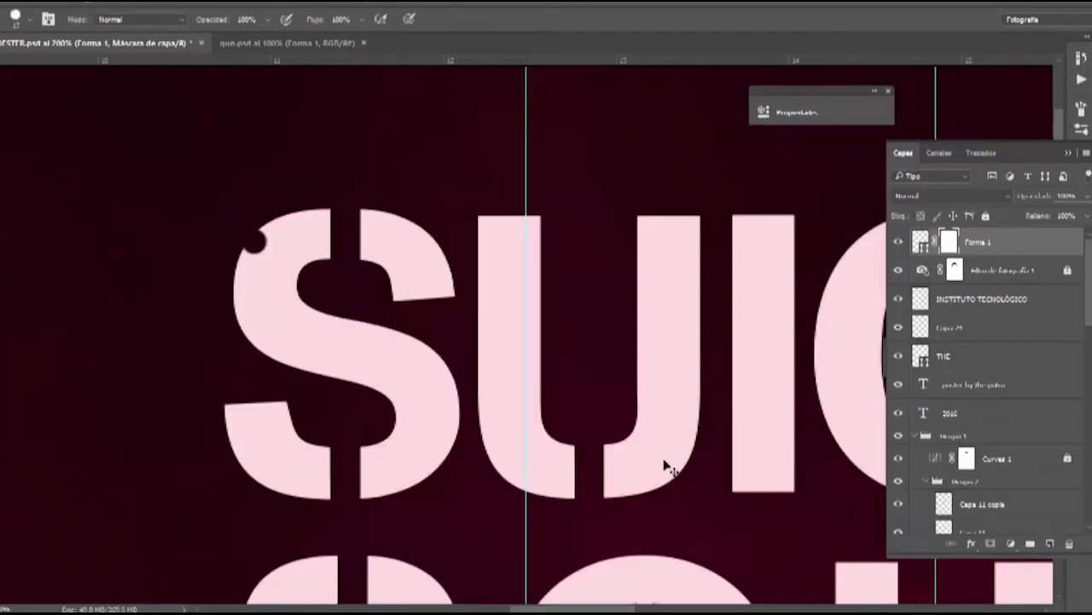
pyautogui.moveTo(762, 473); pyautogui.dragTo(606, 366)
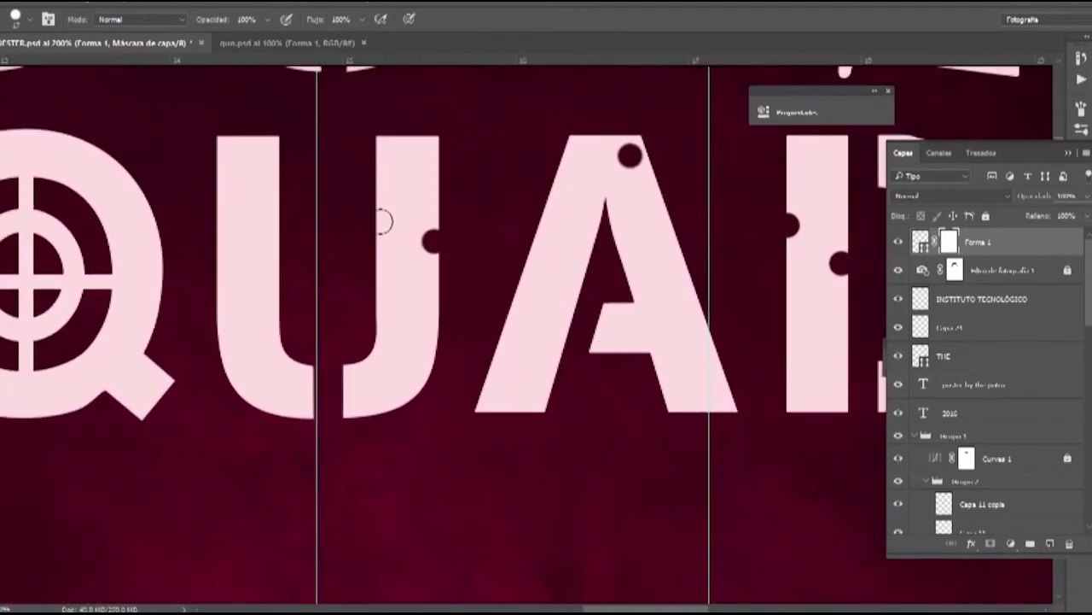